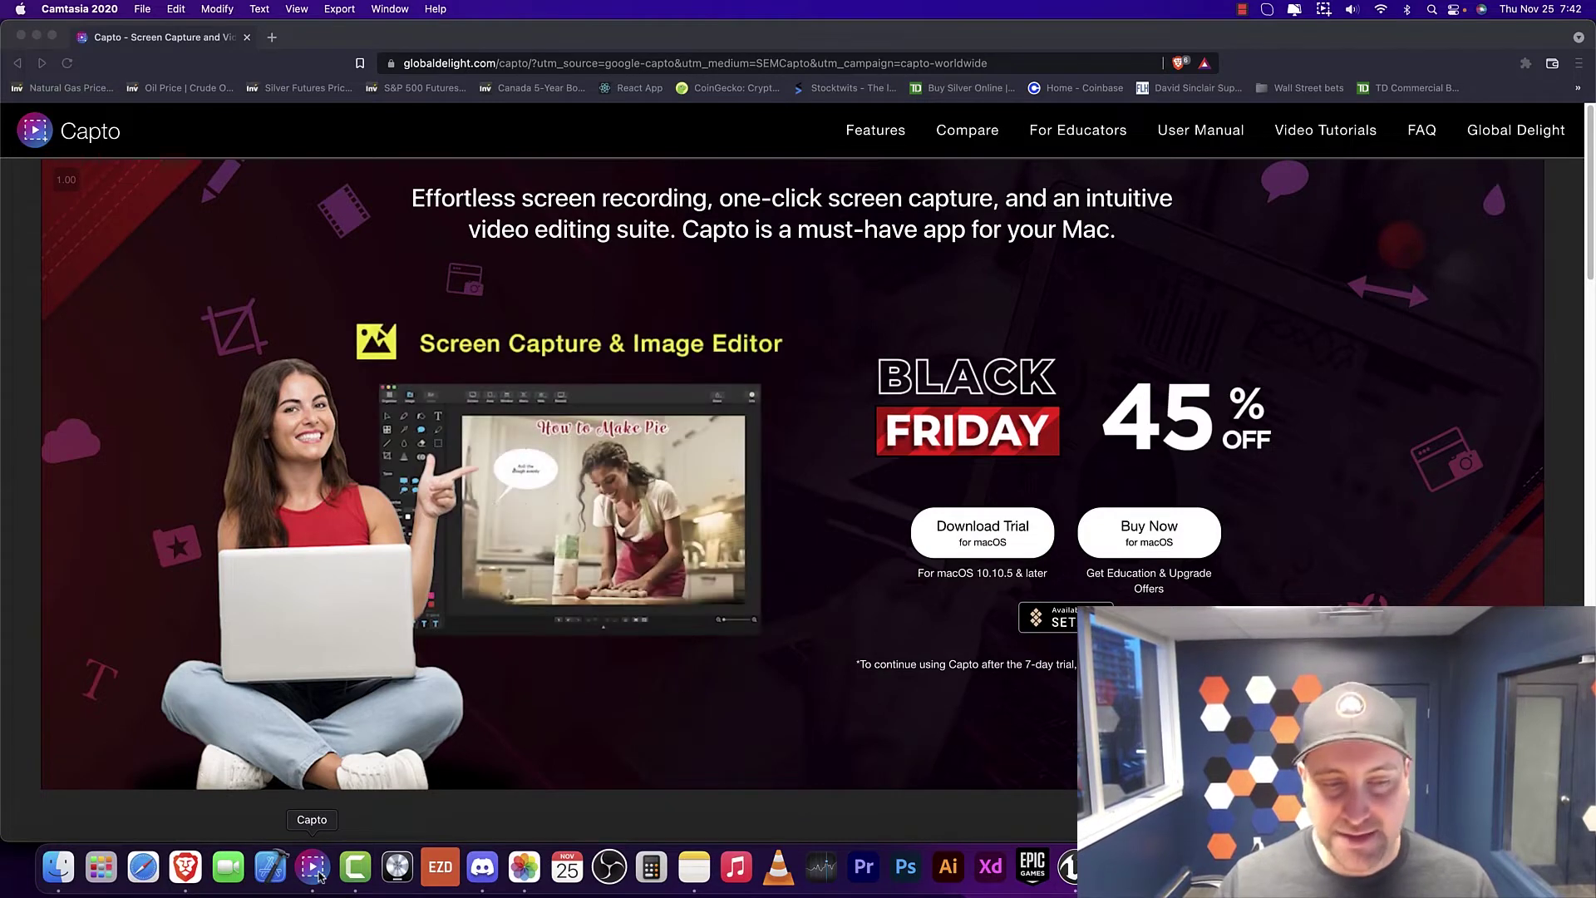
Bring up Capto's video library over the Brave product page to show the three Capto_Capture recordings.
click(318, 874)
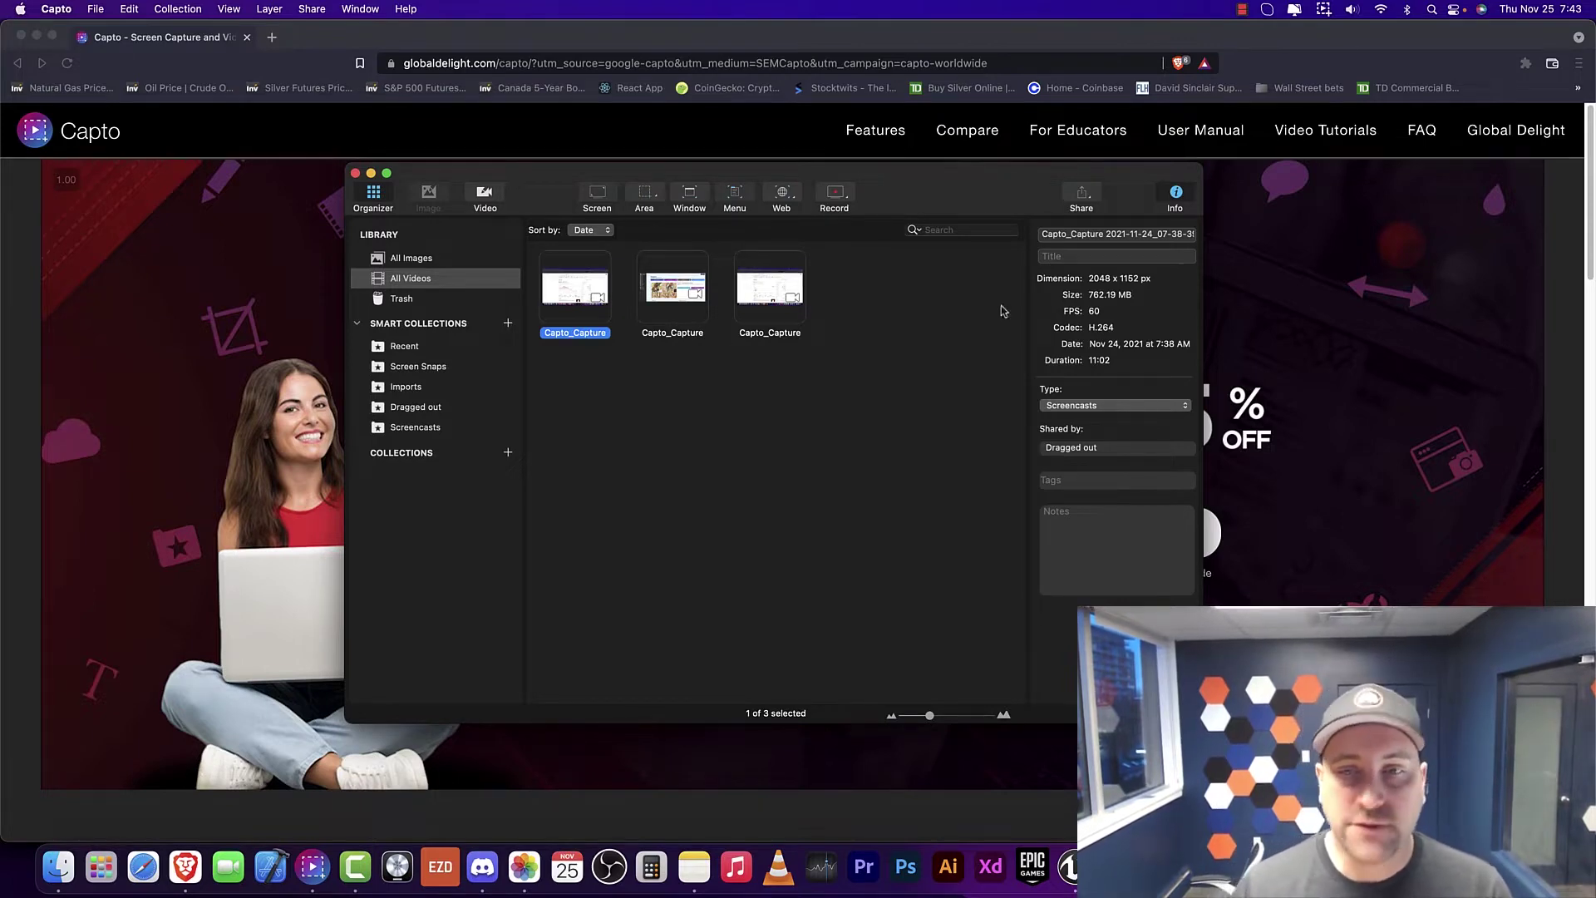
click(1207, 309)
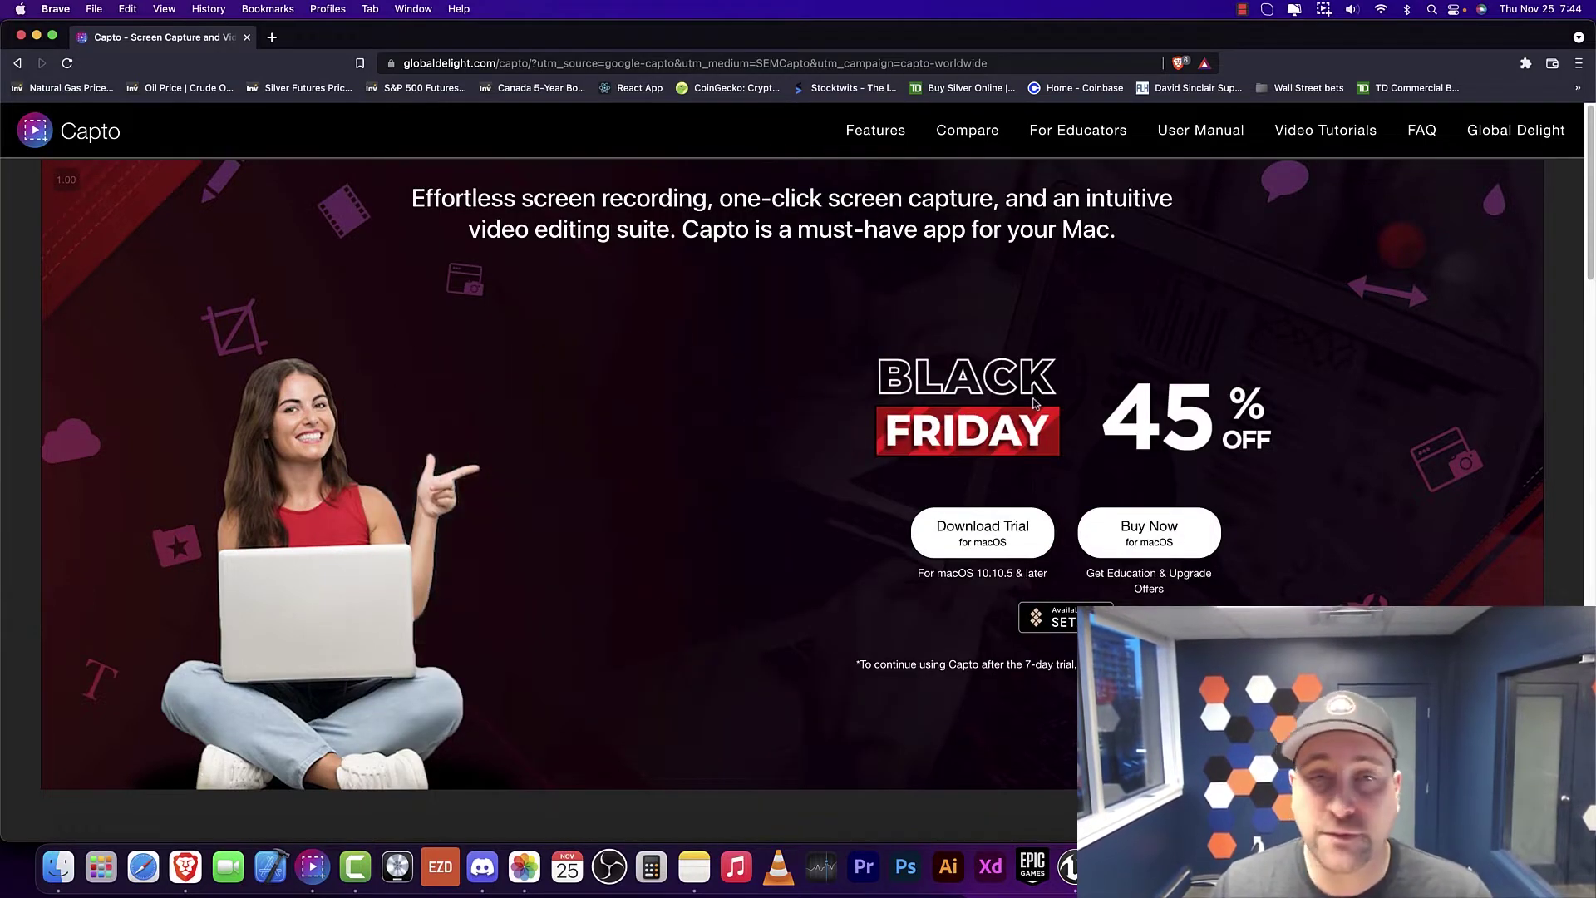
scroll(936, 406, down, 5)
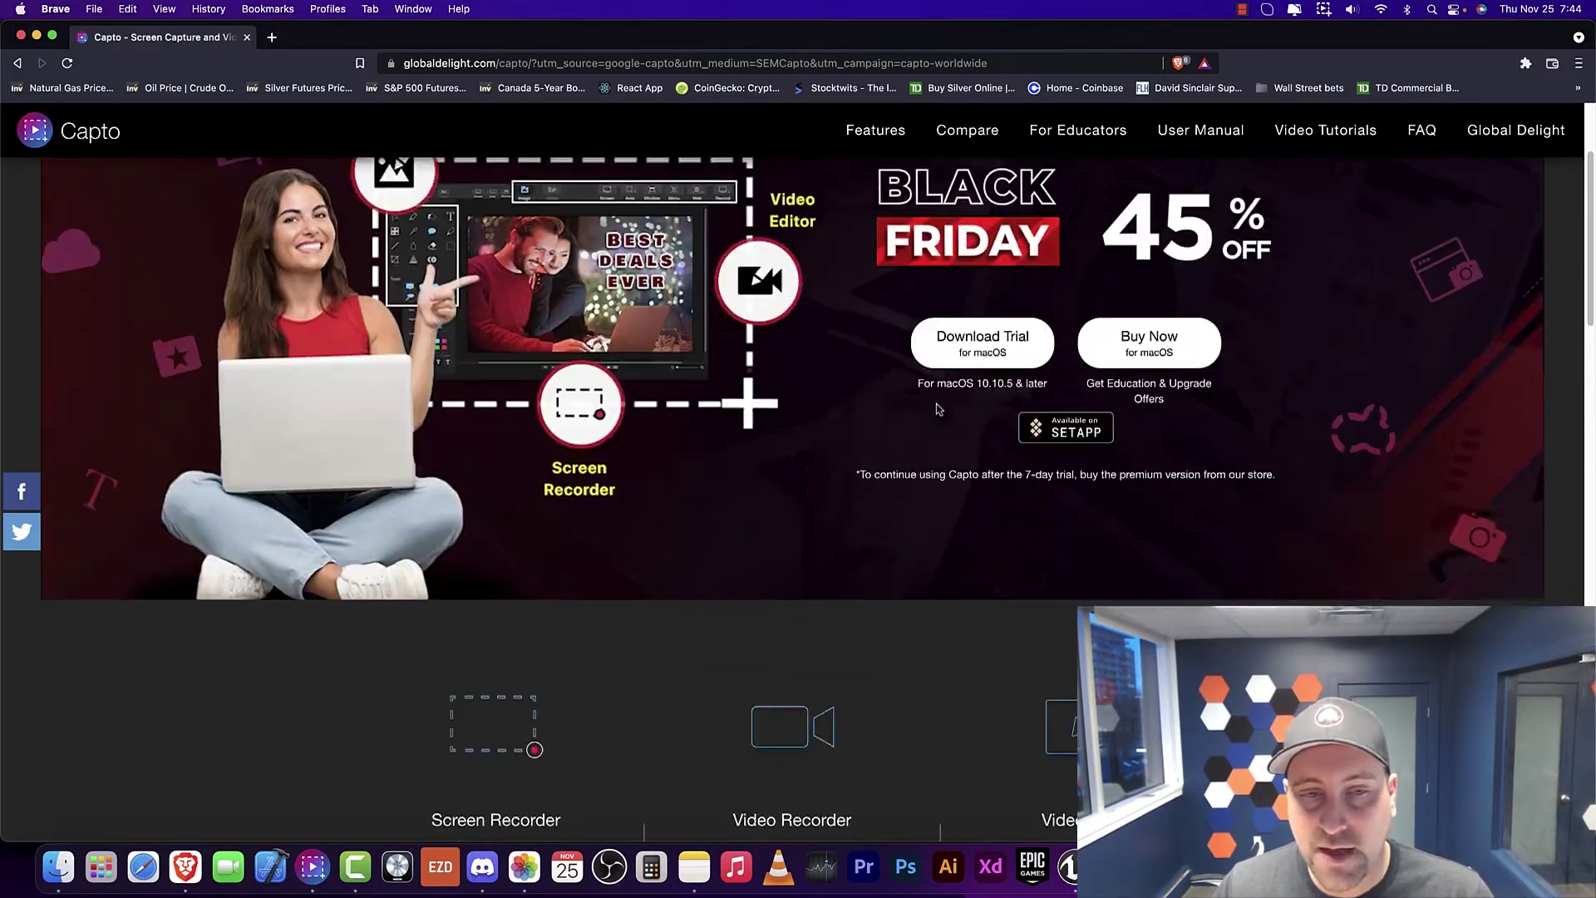
scroll(937, 402, down, 8)
scroll(936, 402, up, 15)
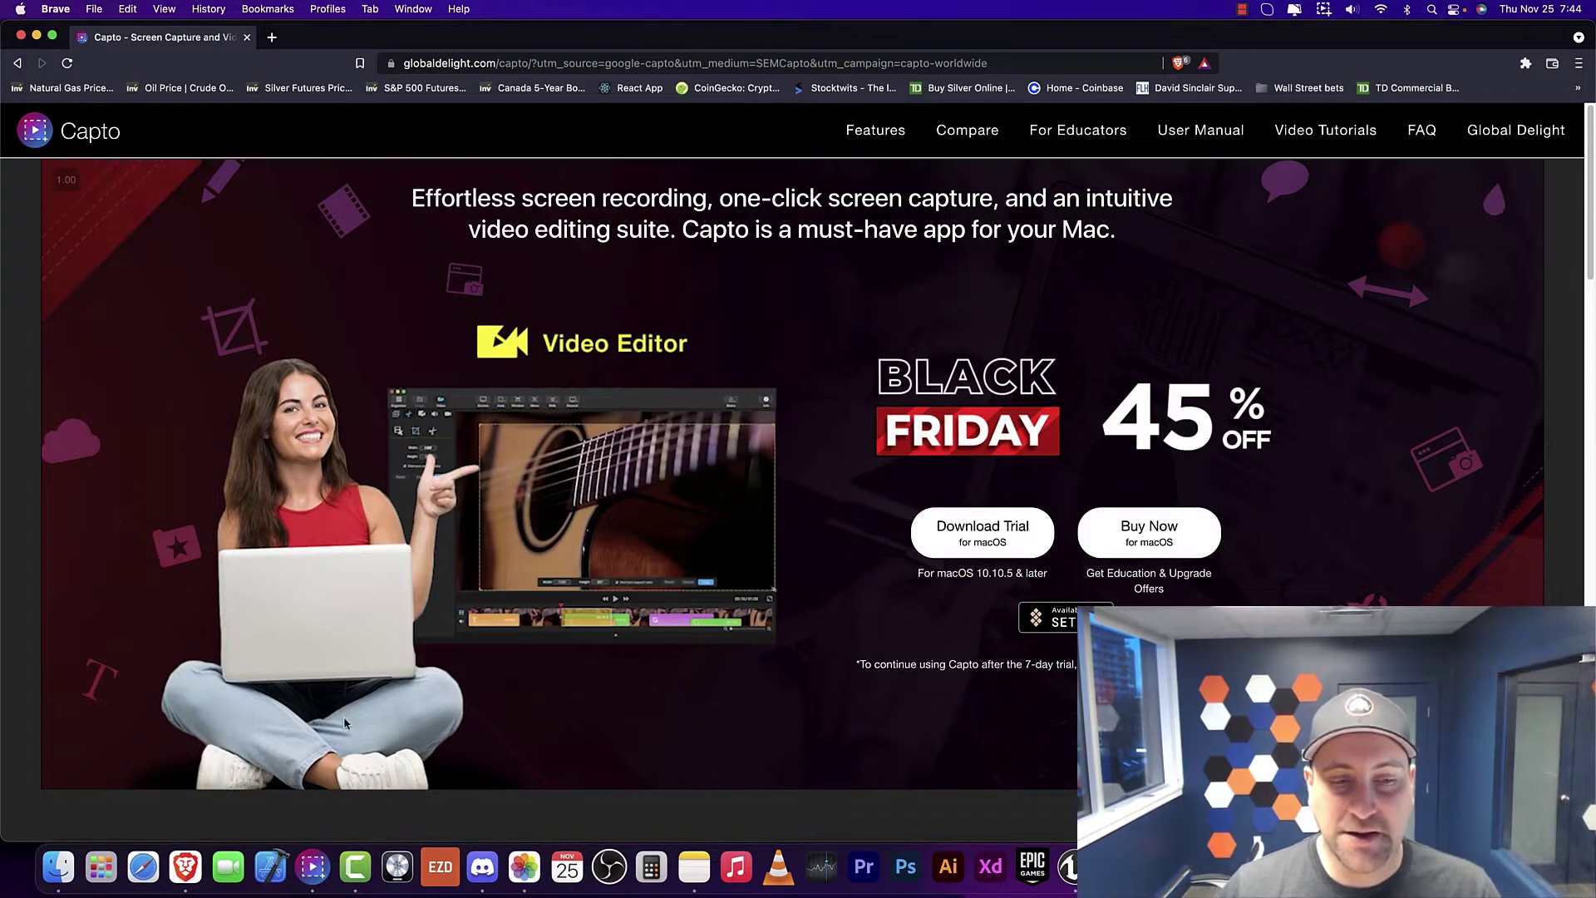
click(312, 867)
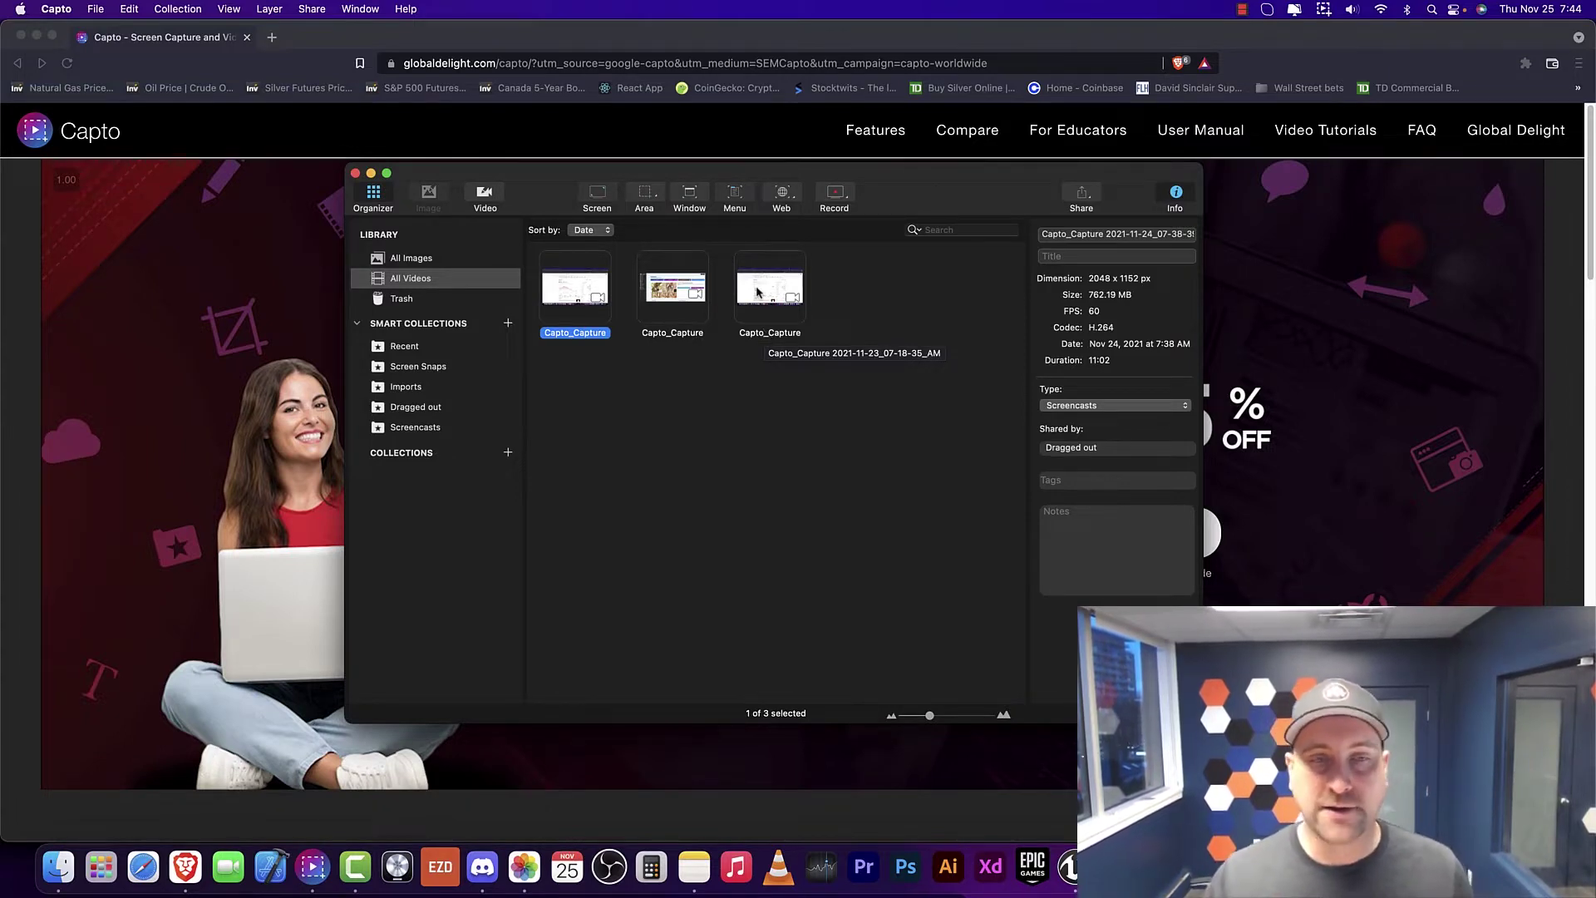
Choose Screen as the recording source to record the whole screen.
click(838, 201)
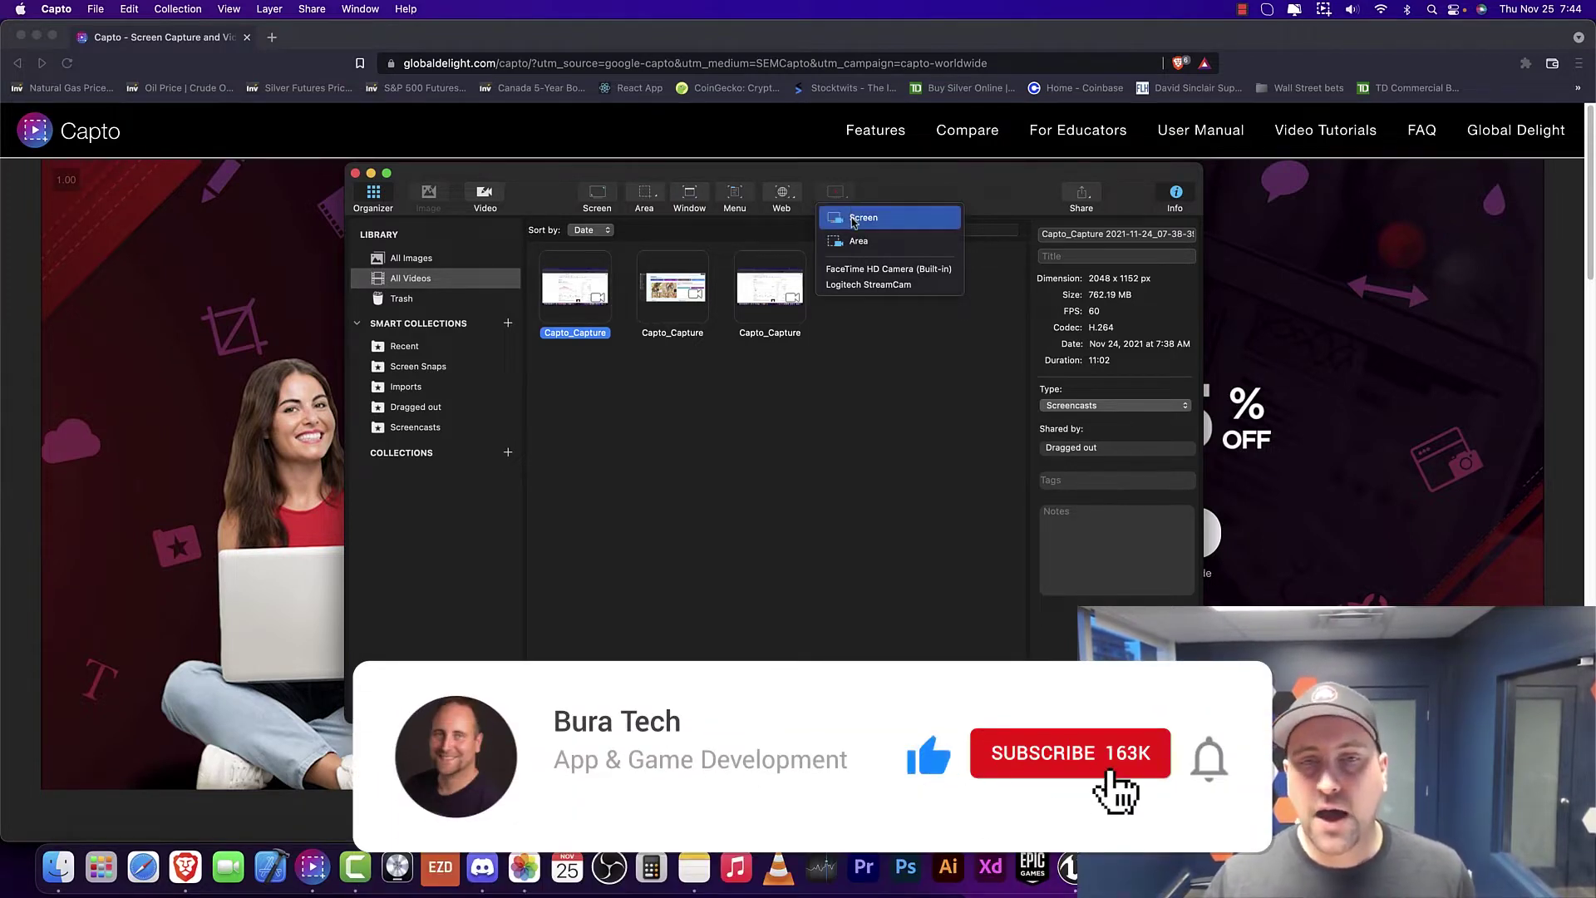
click(735, 241)
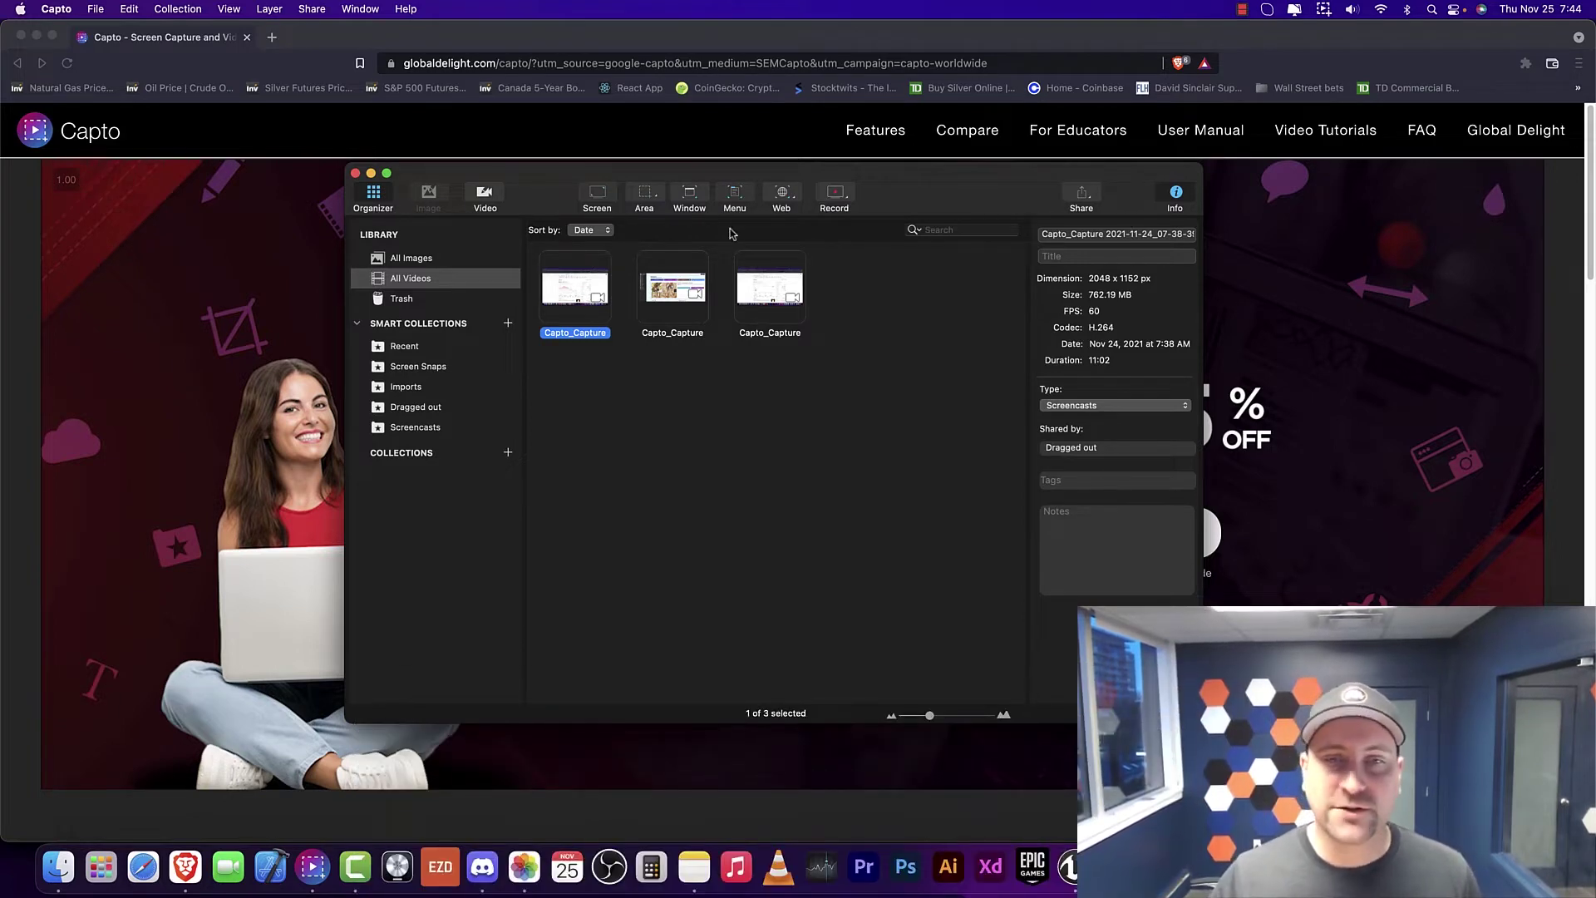
click(840, 194)
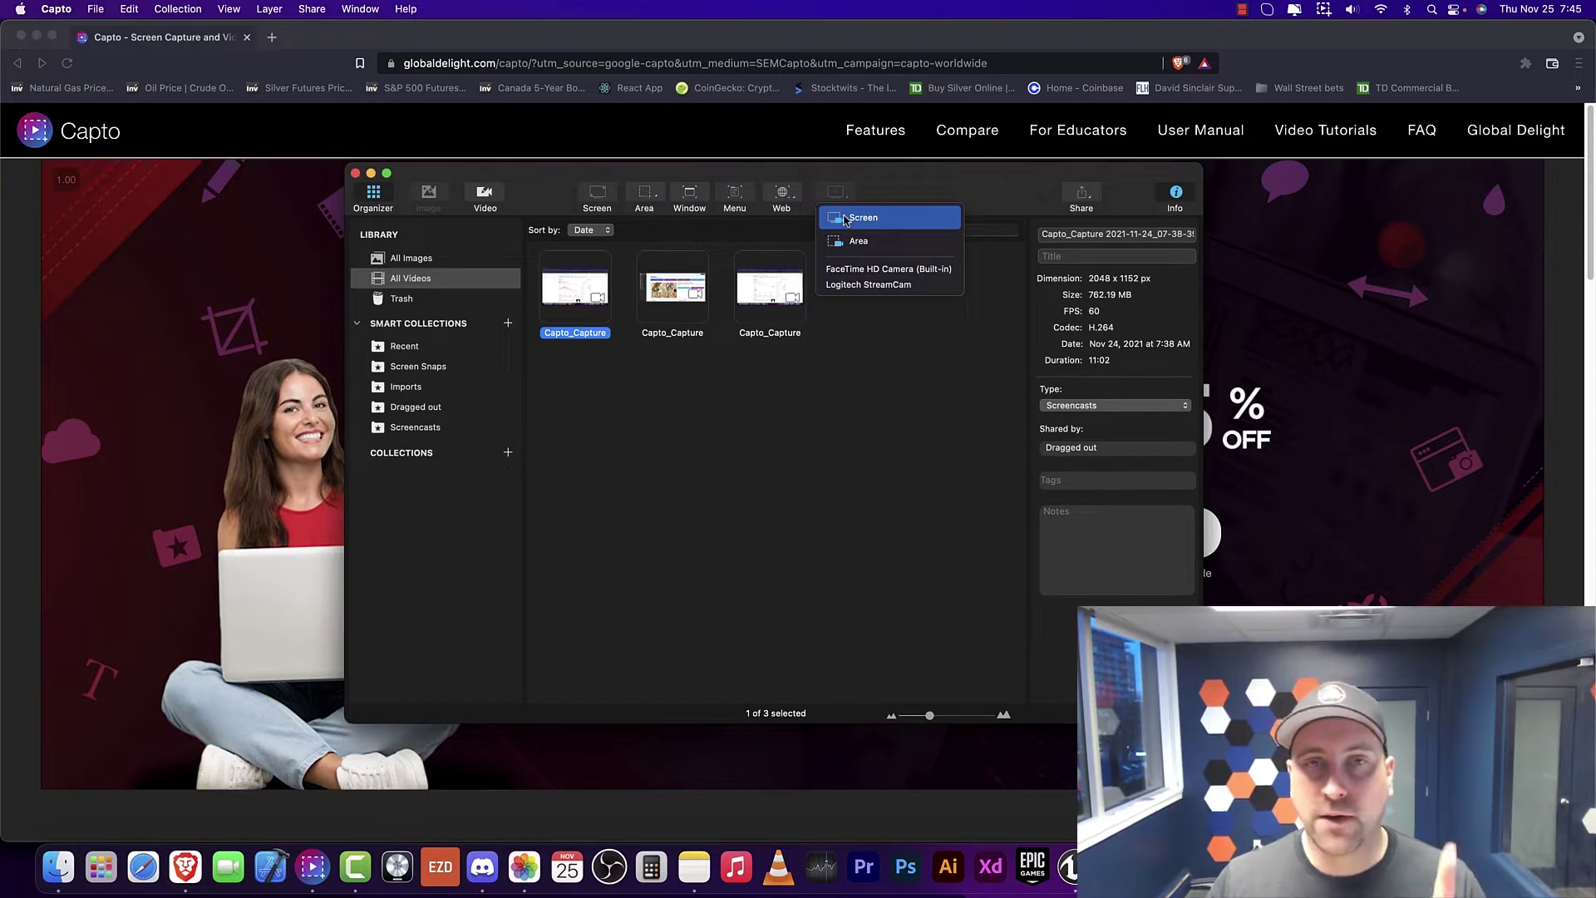
click(846, 219)
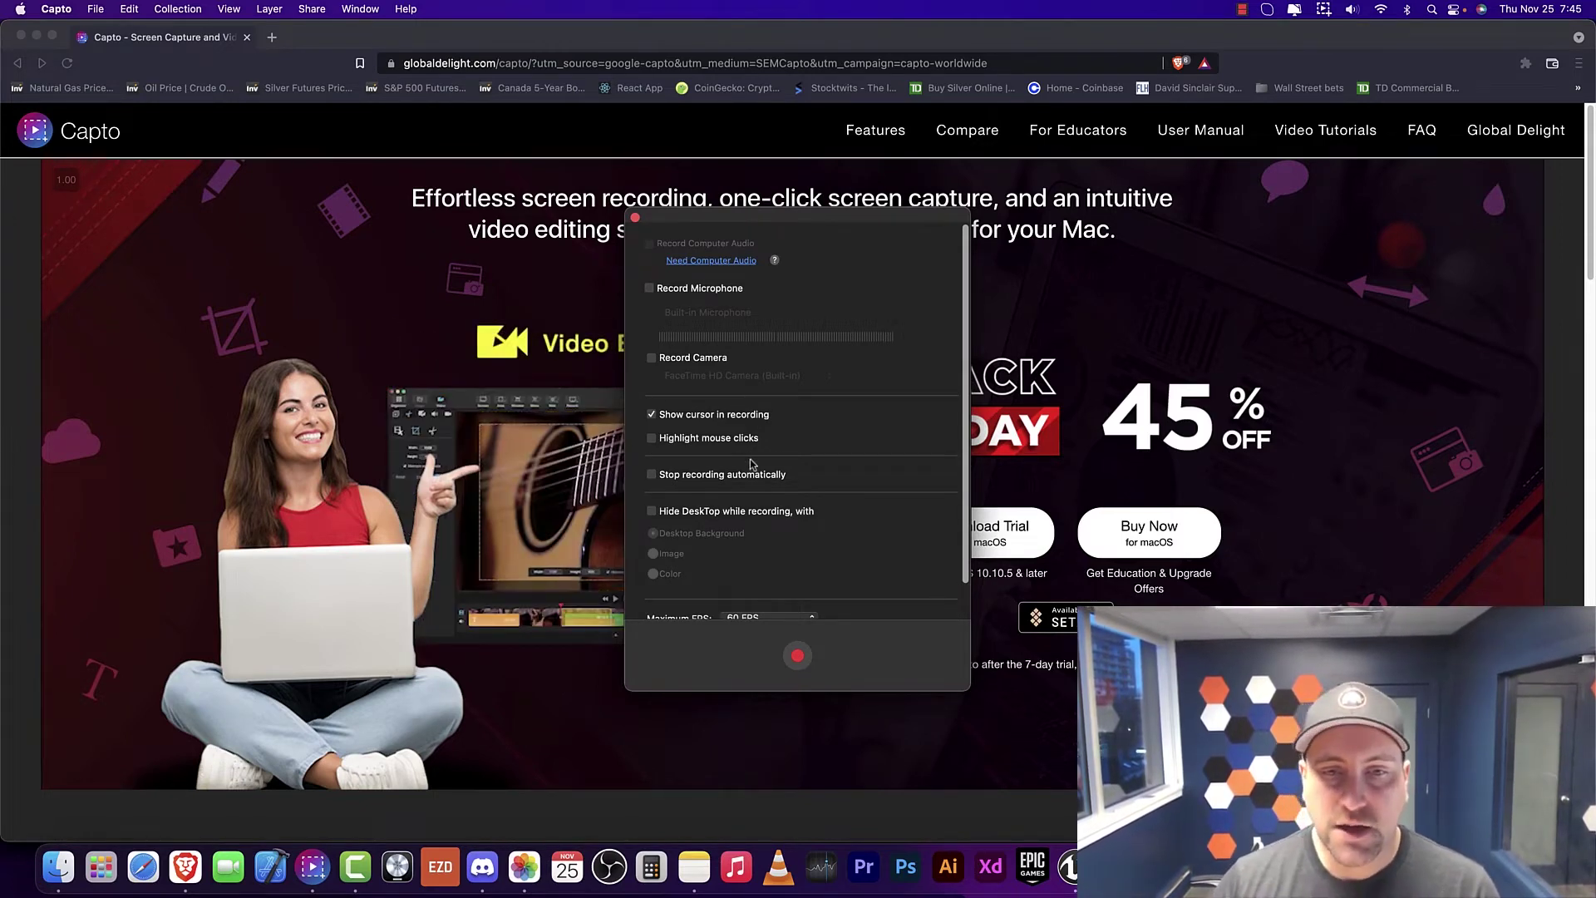
Leave Maximum FPS at 60 and close the screen-recording options panel.
scroll(752, 455, down, 1)
scroll(765, 445, down, 3)
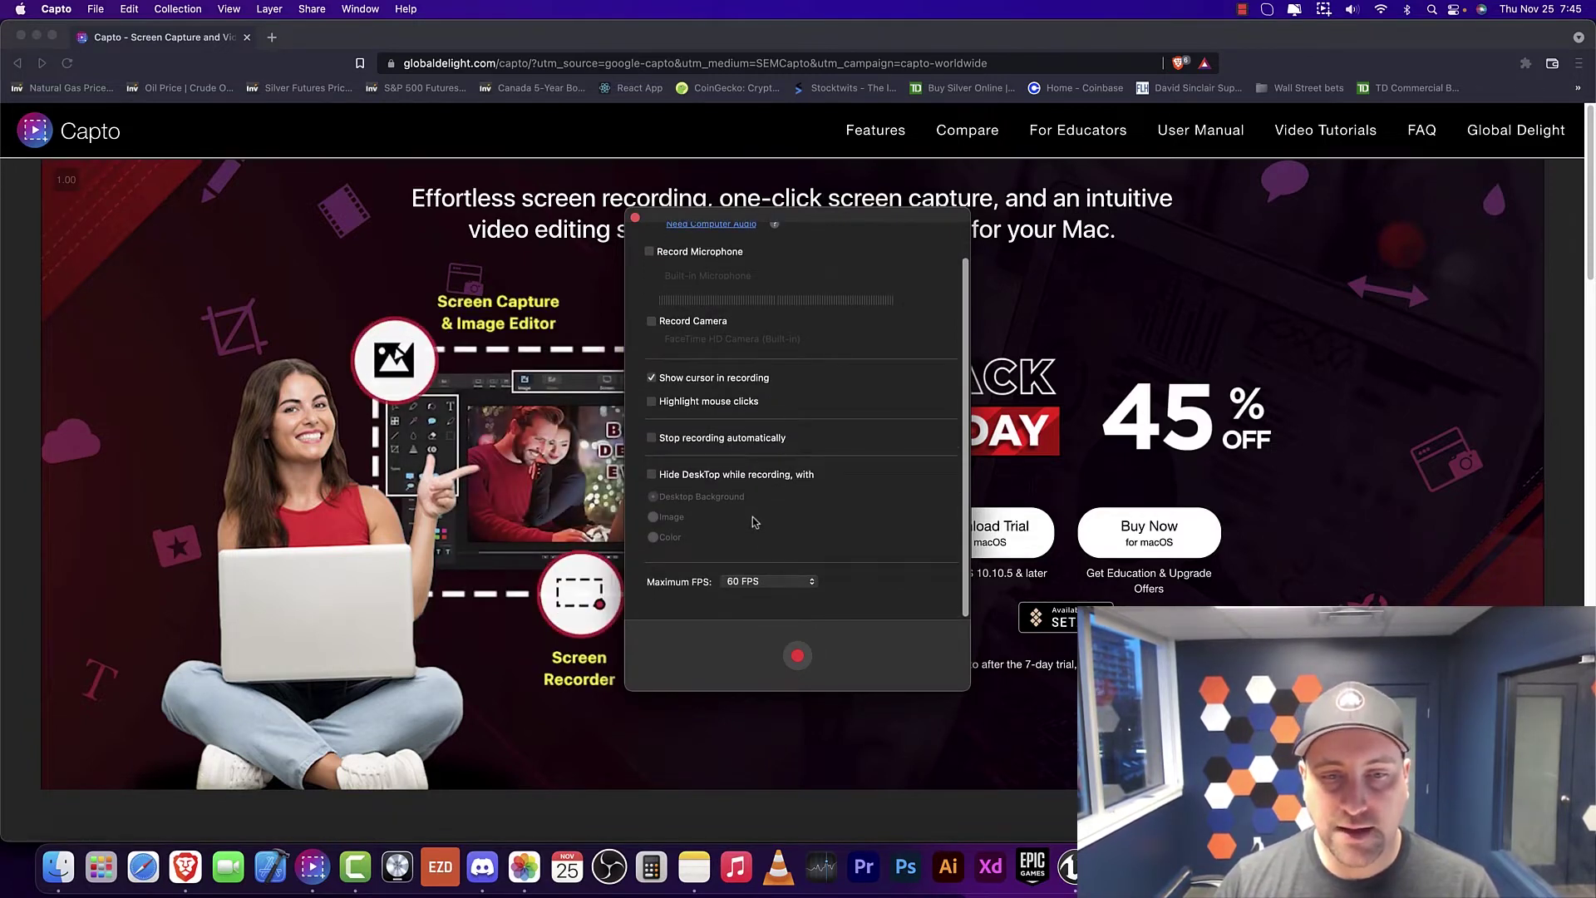
click(769, 581)
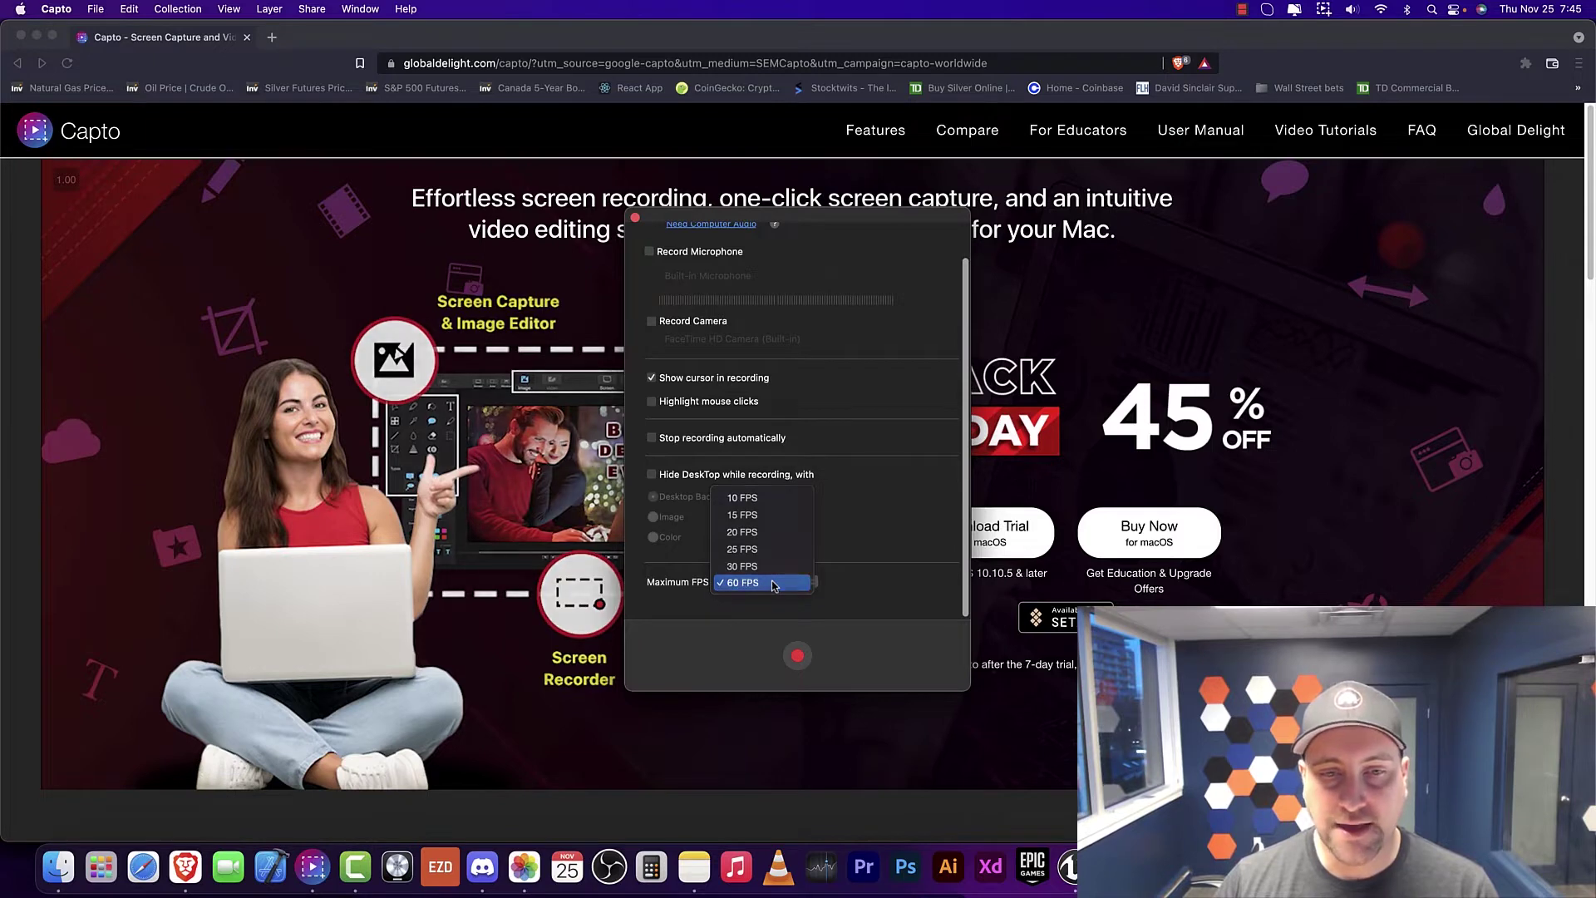
click(770, 581)
scroll(705, 366, up, 3)
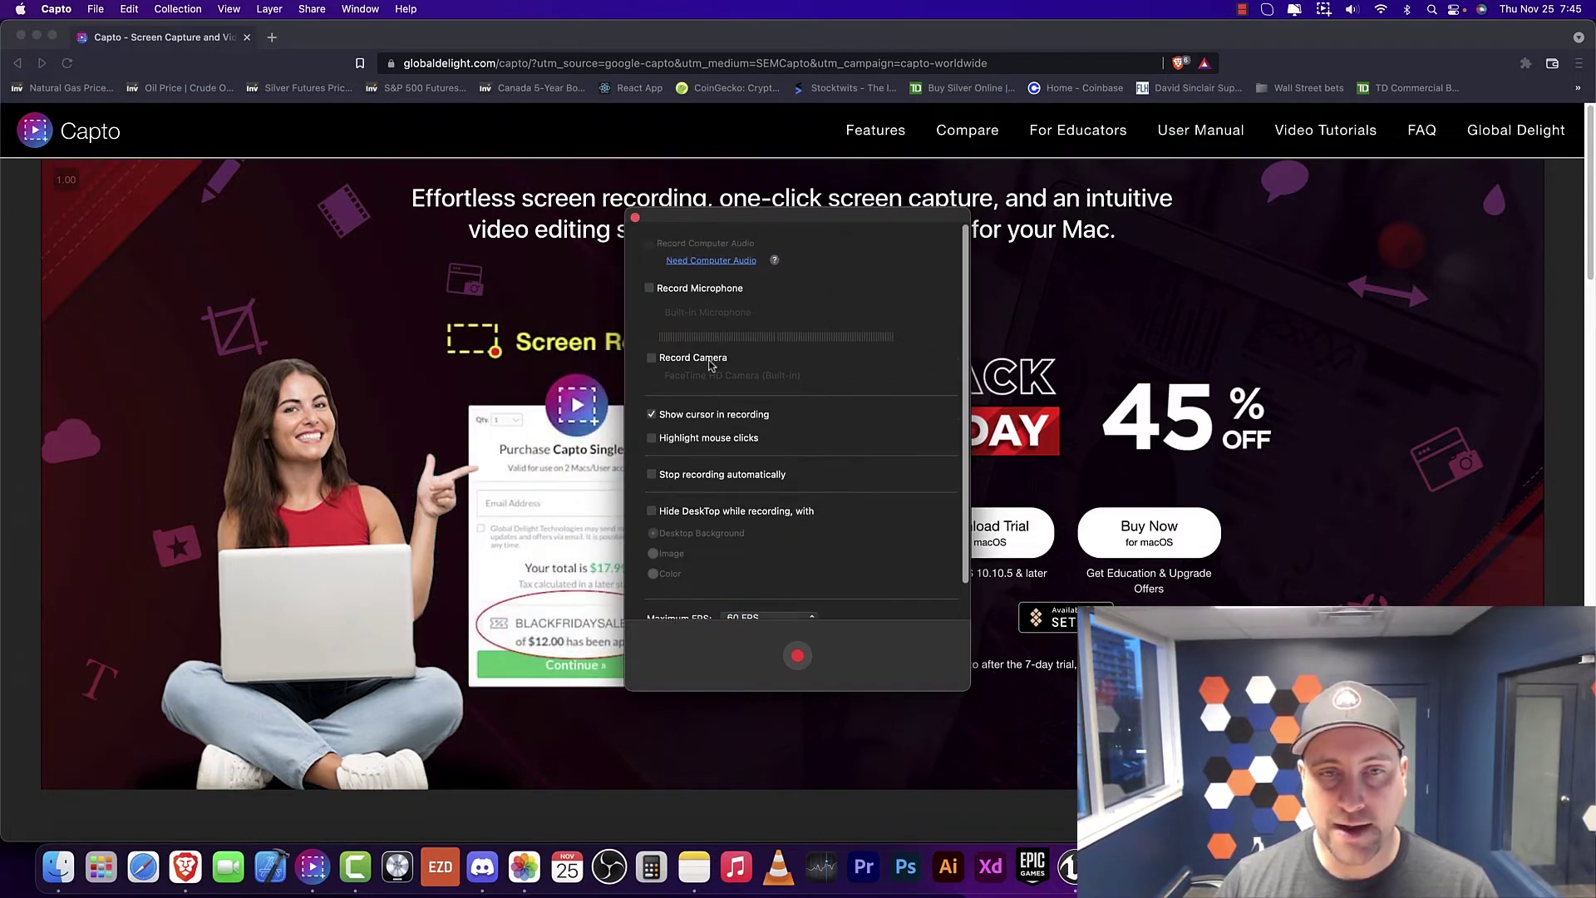
click(634, 219)
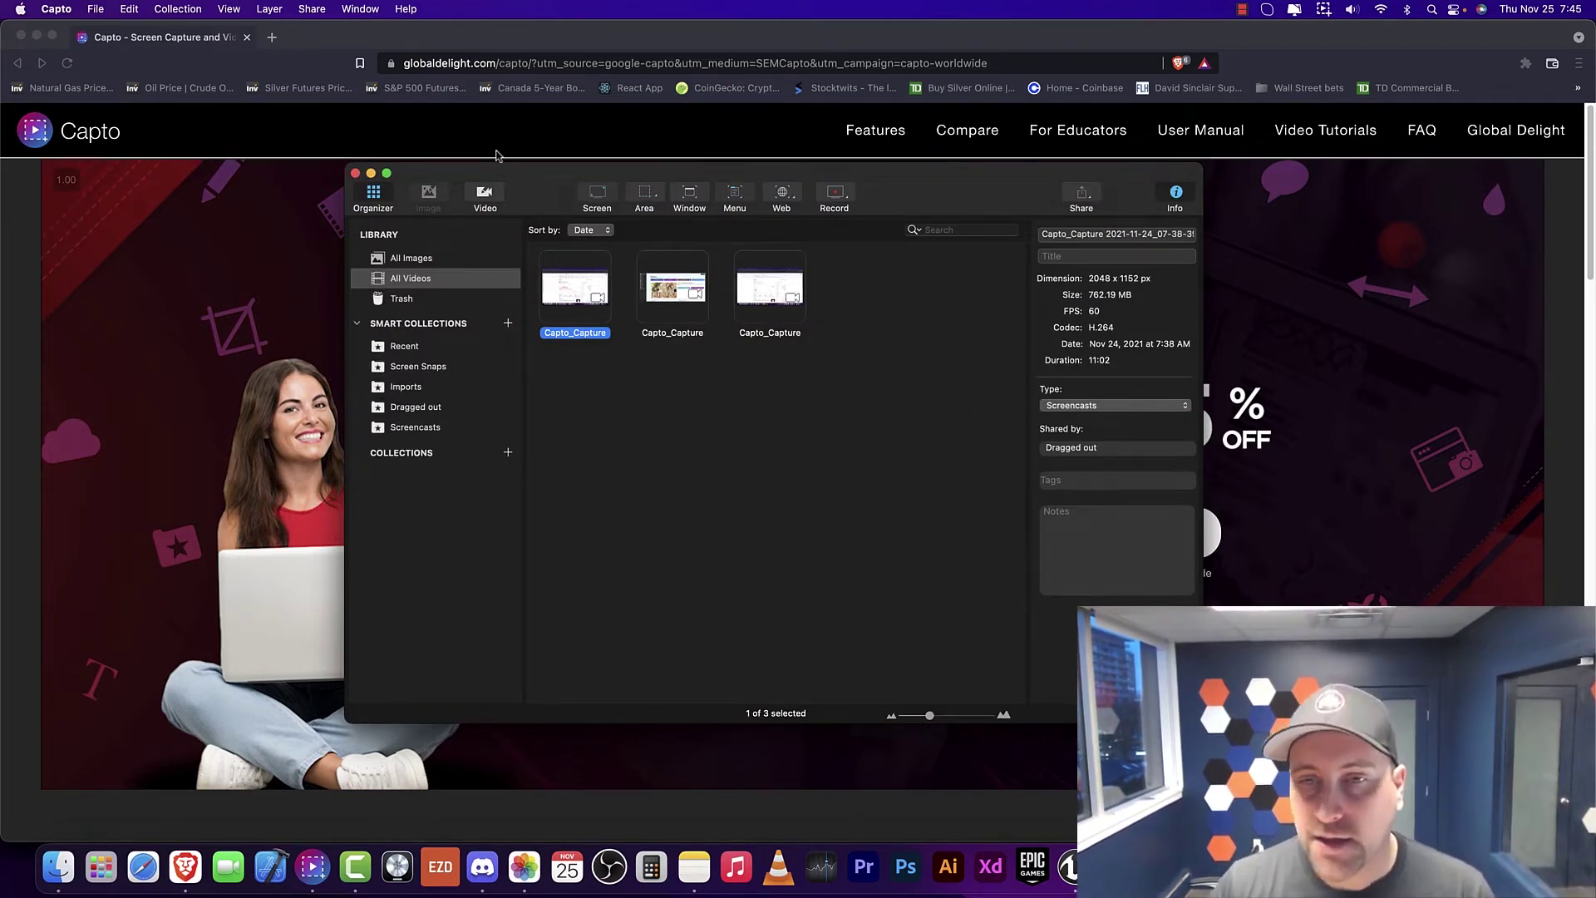
click(694, 301)
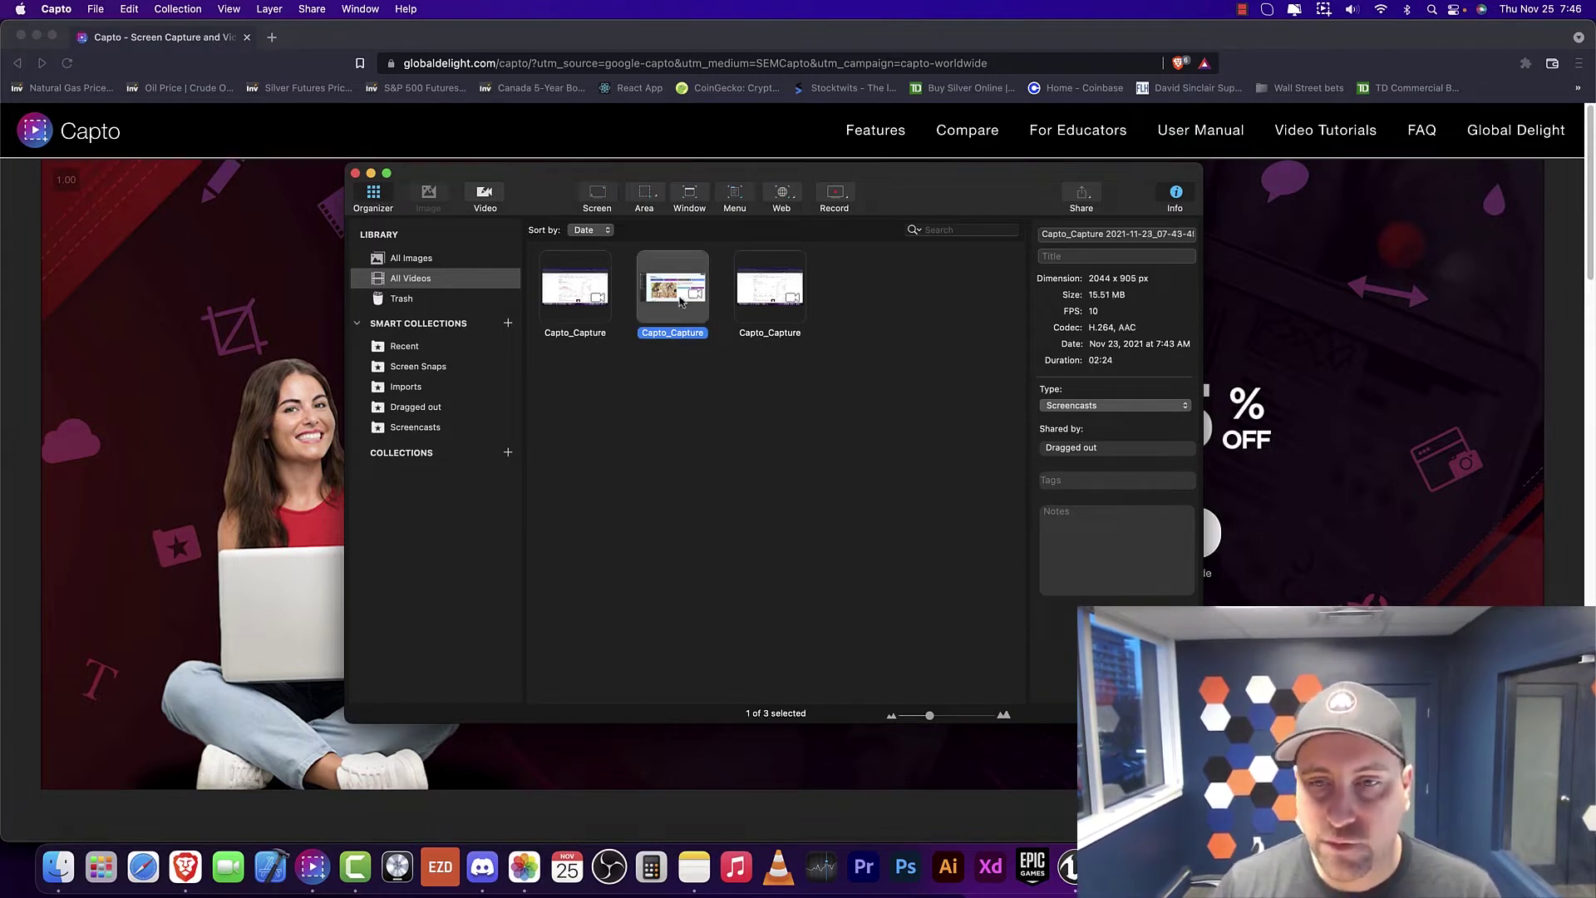
click(770, 307)
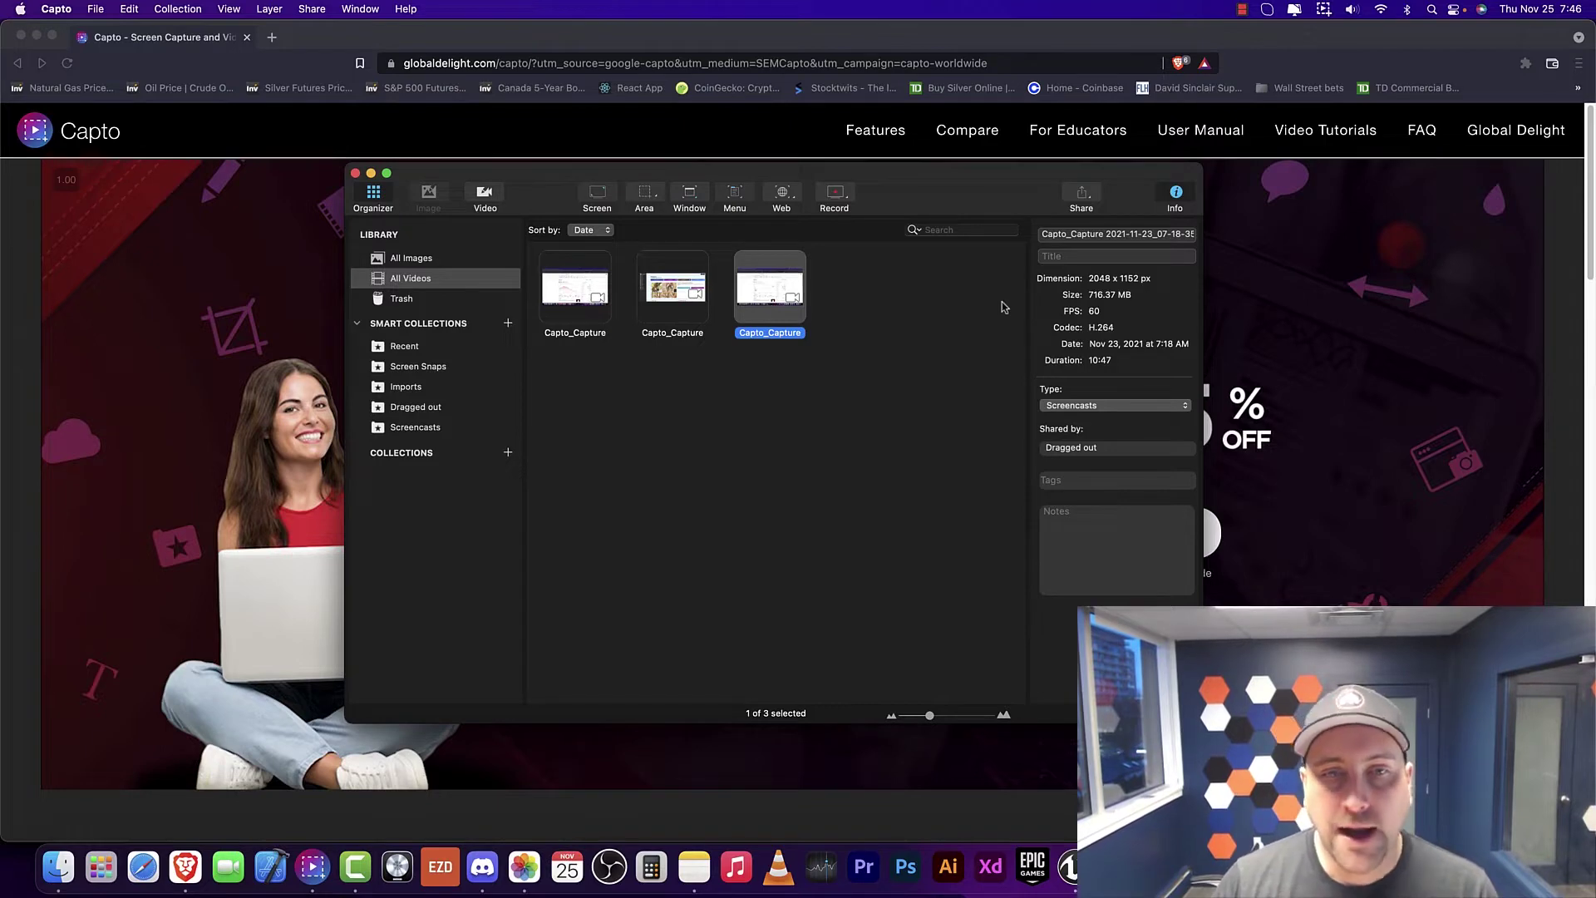
click(576, 287)
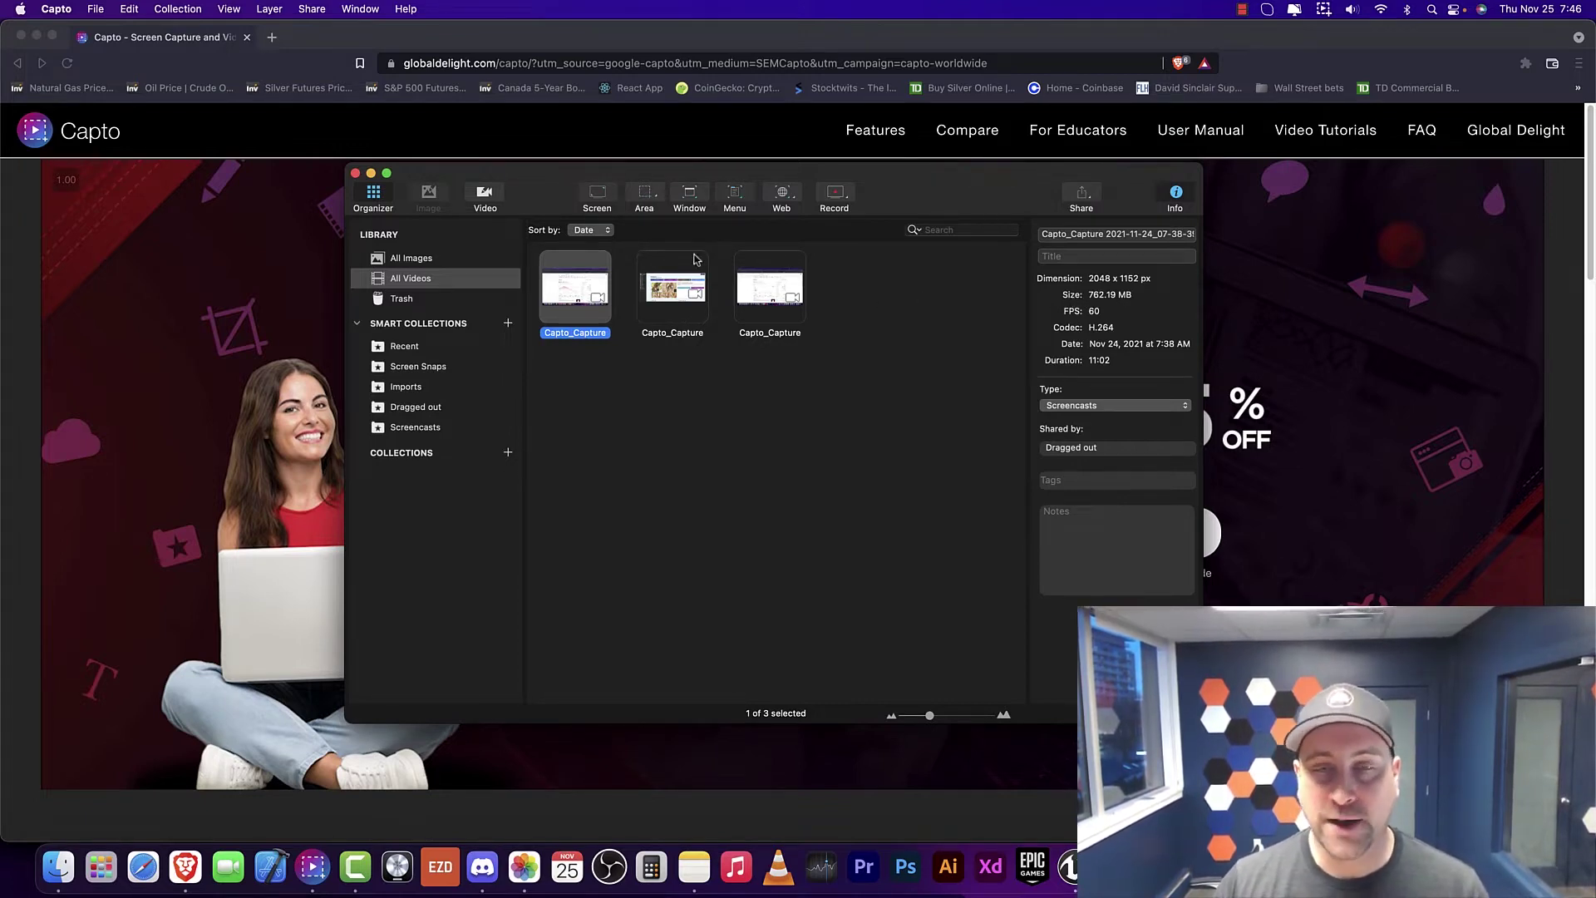
super+click(666, 309)
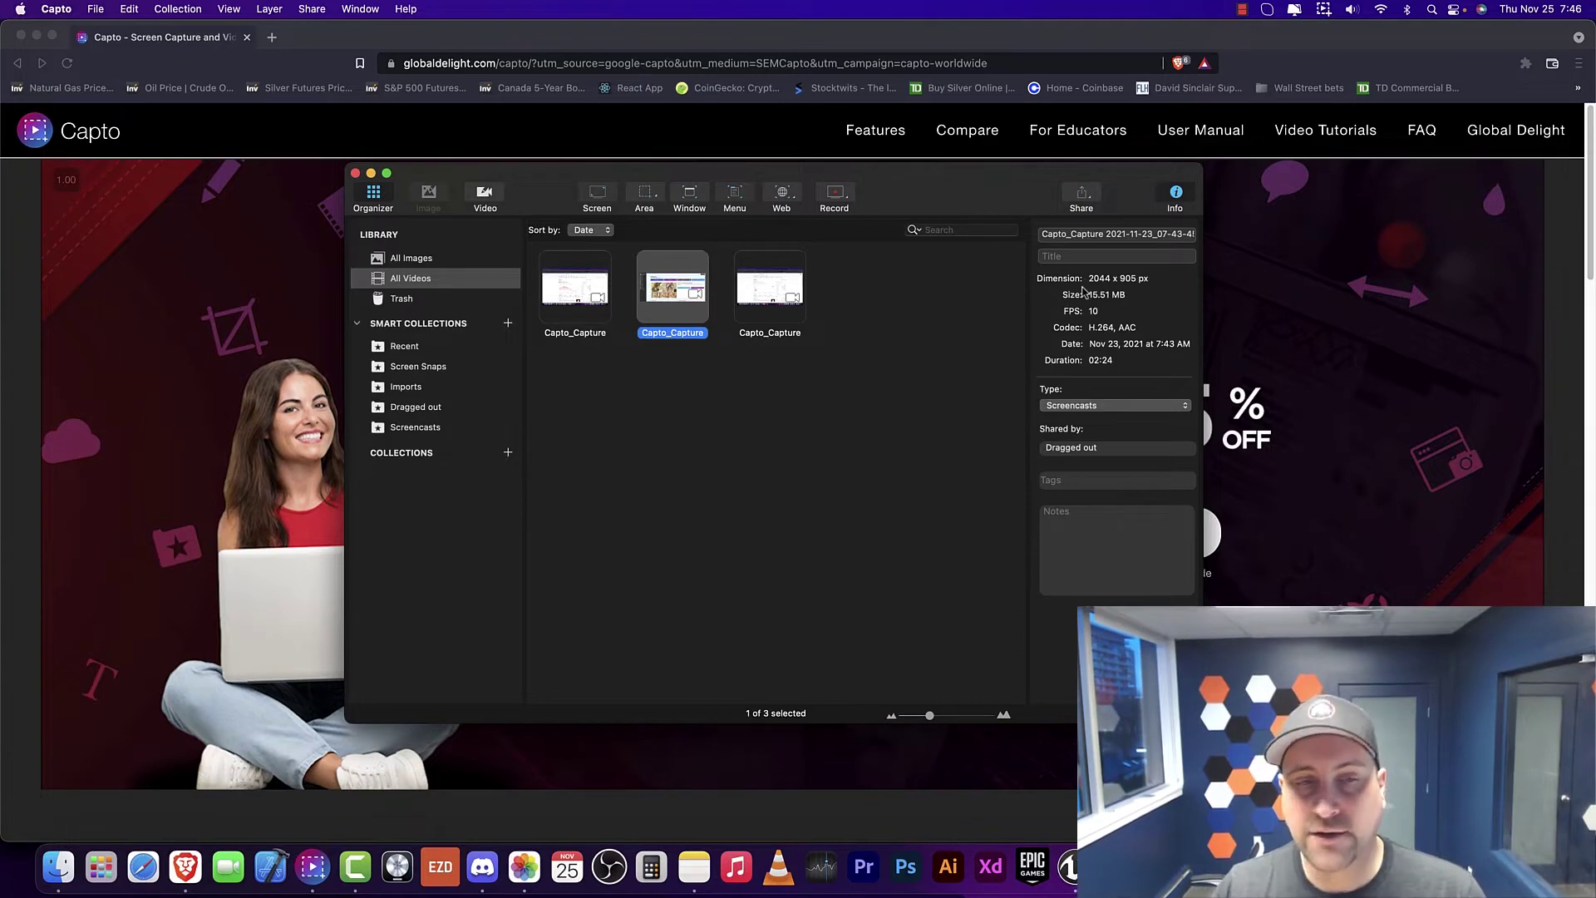
click(588, 301)
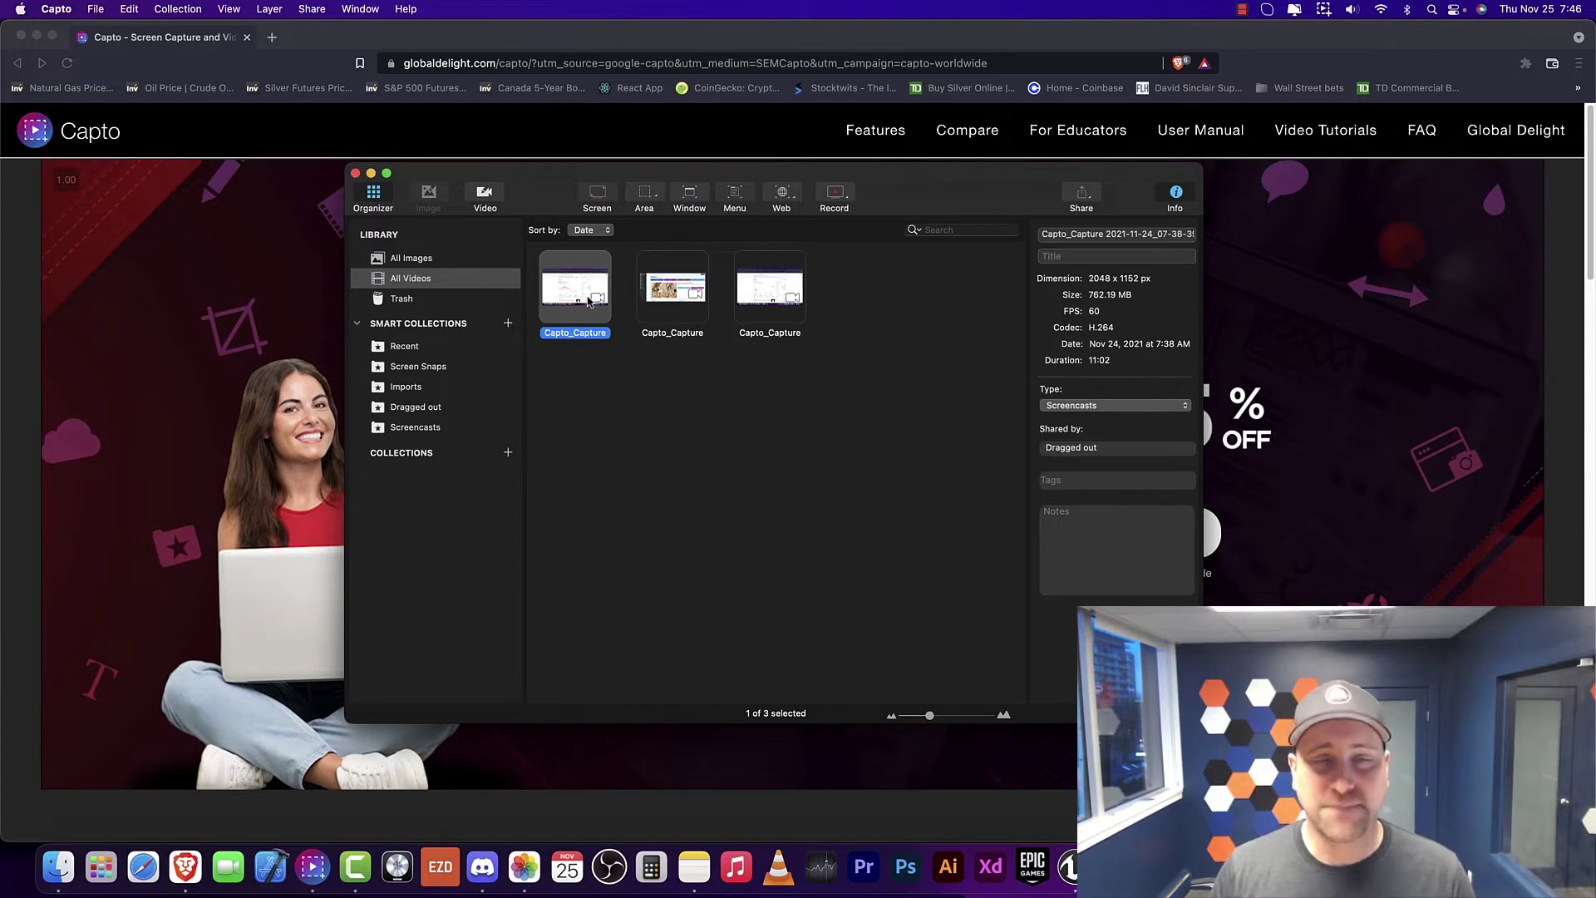
Show the Record preferences: 3-second countdown, 60 FPS maximum, H.264 compression.
click(66, 8)
click(75, 57)
click(593, 69)
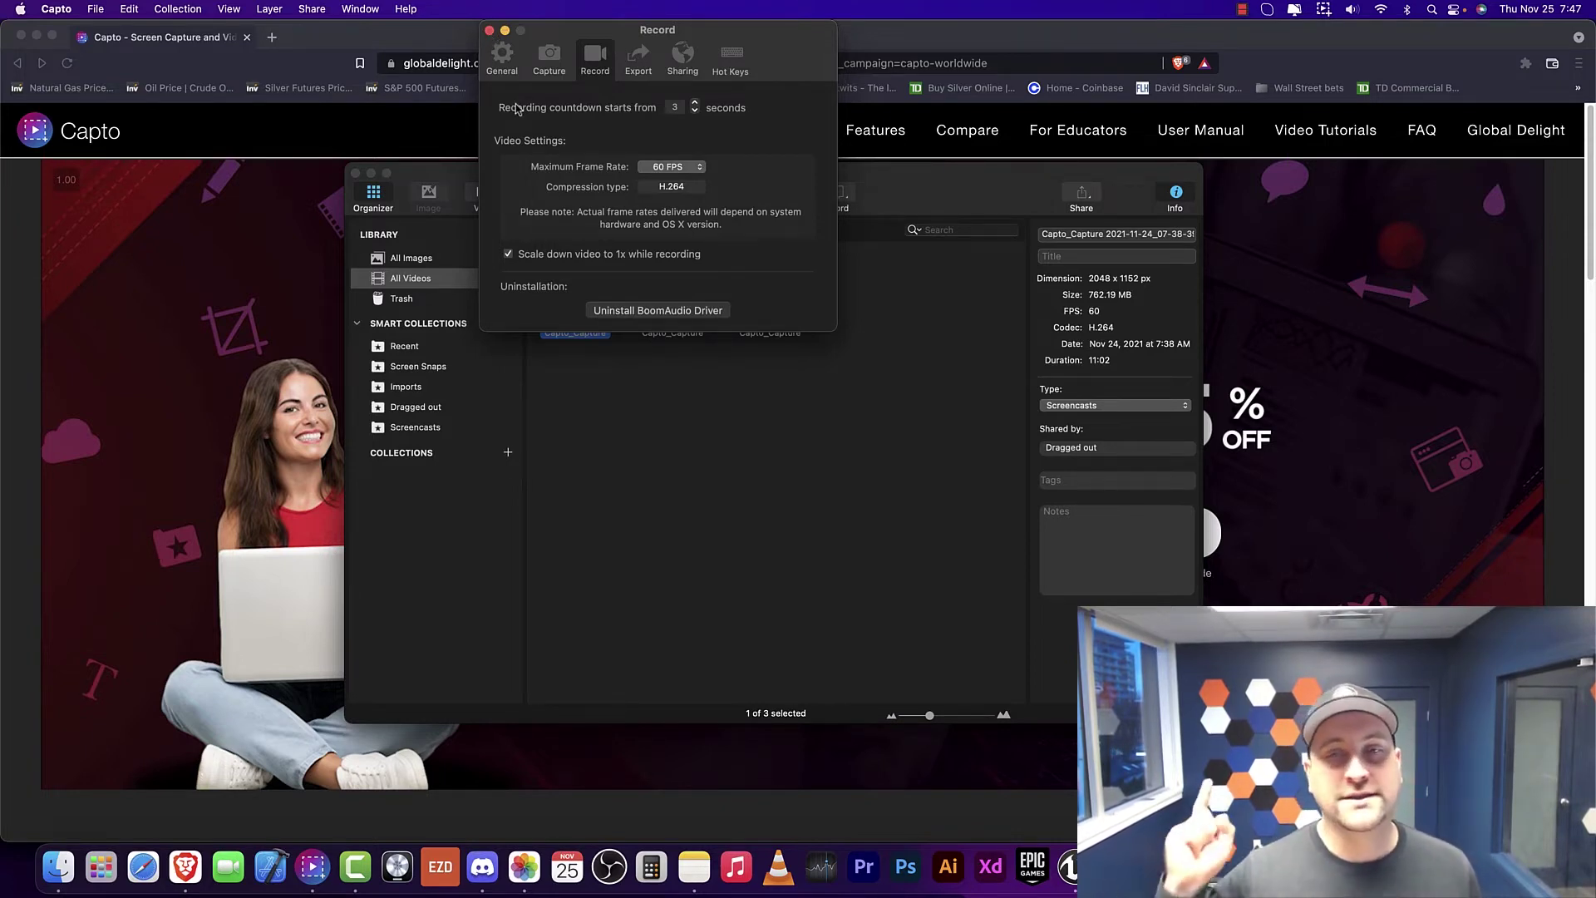
Close Preferences and choose Area as the recording source to show its settings panel.
click(490, 30)
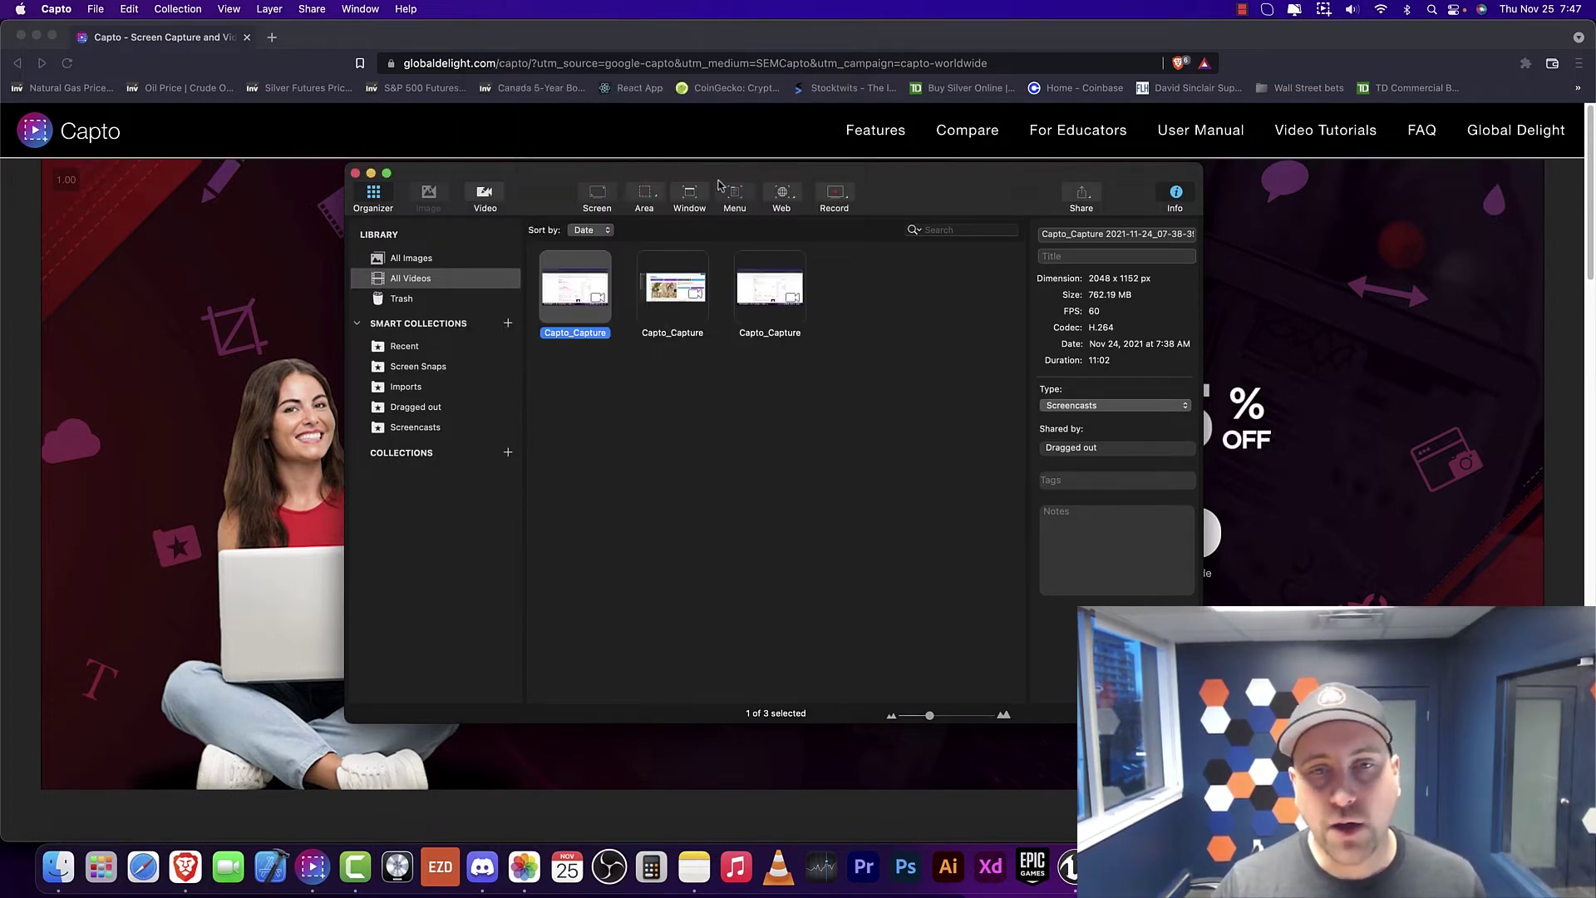
click(839, 196)
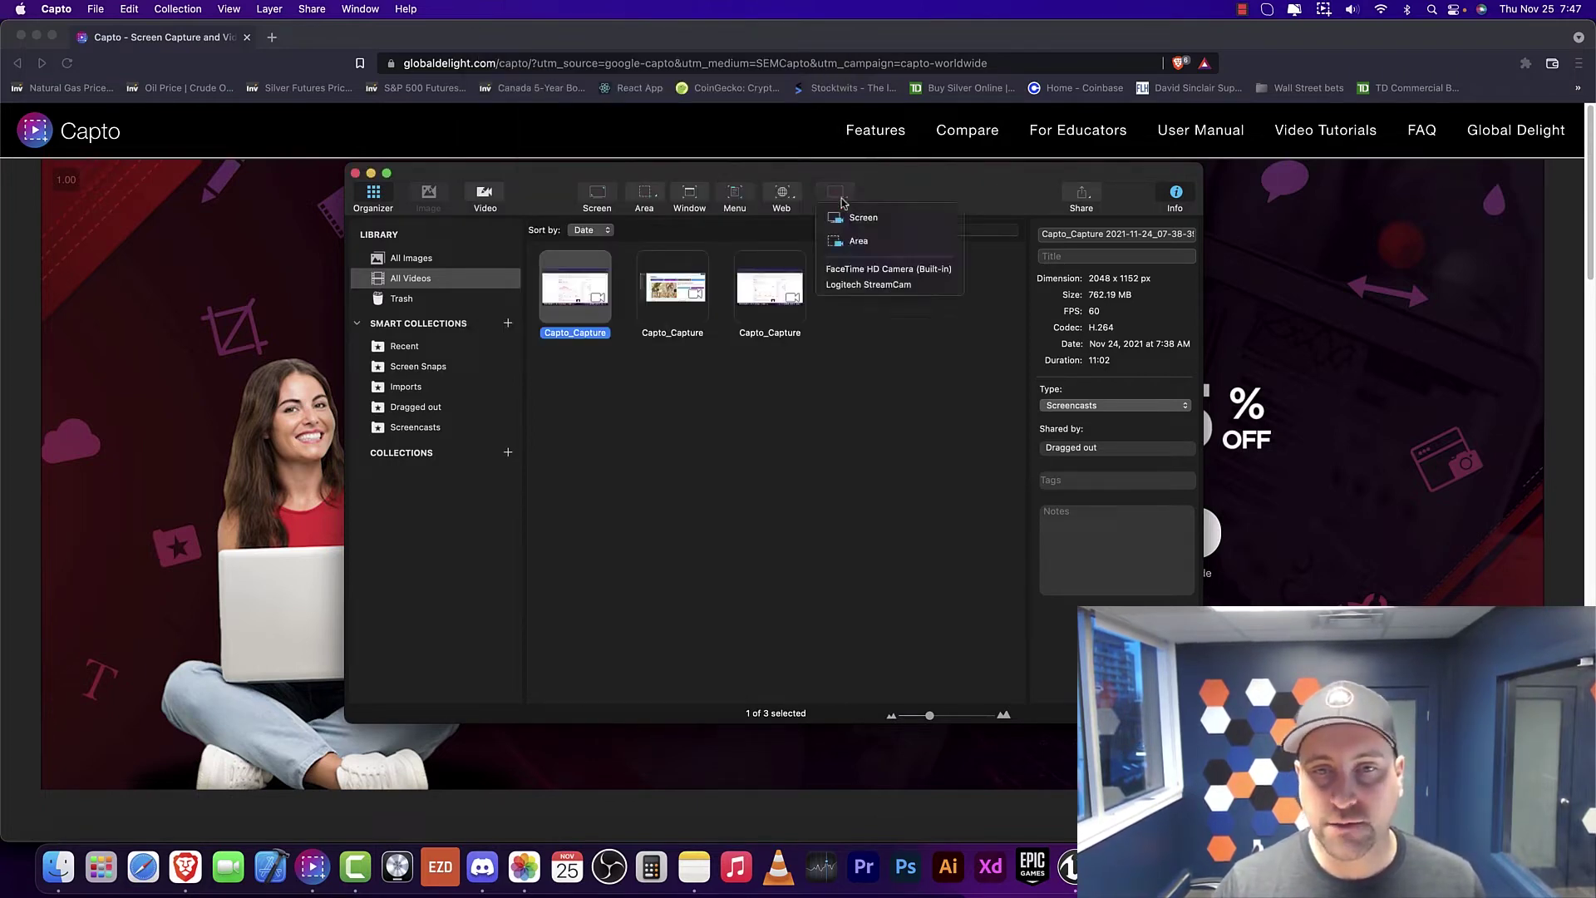
click(856, 243)
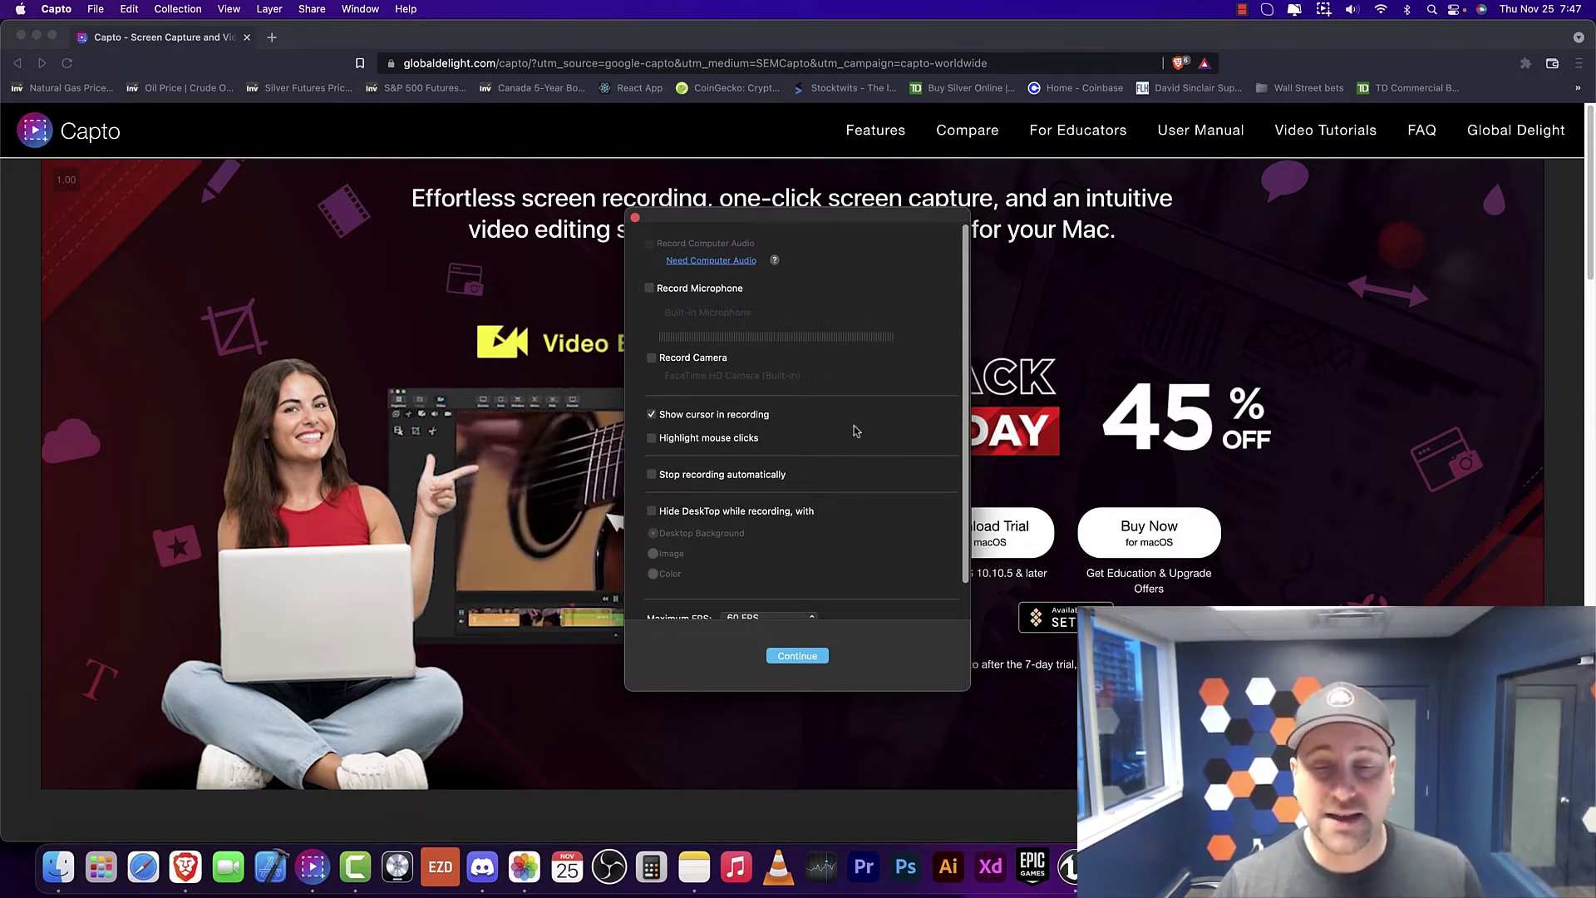
Leave the area recording's Maximum FPS at 60 and close its settings panel.
scroll(855, 429, down, 2)
click(766, 582)
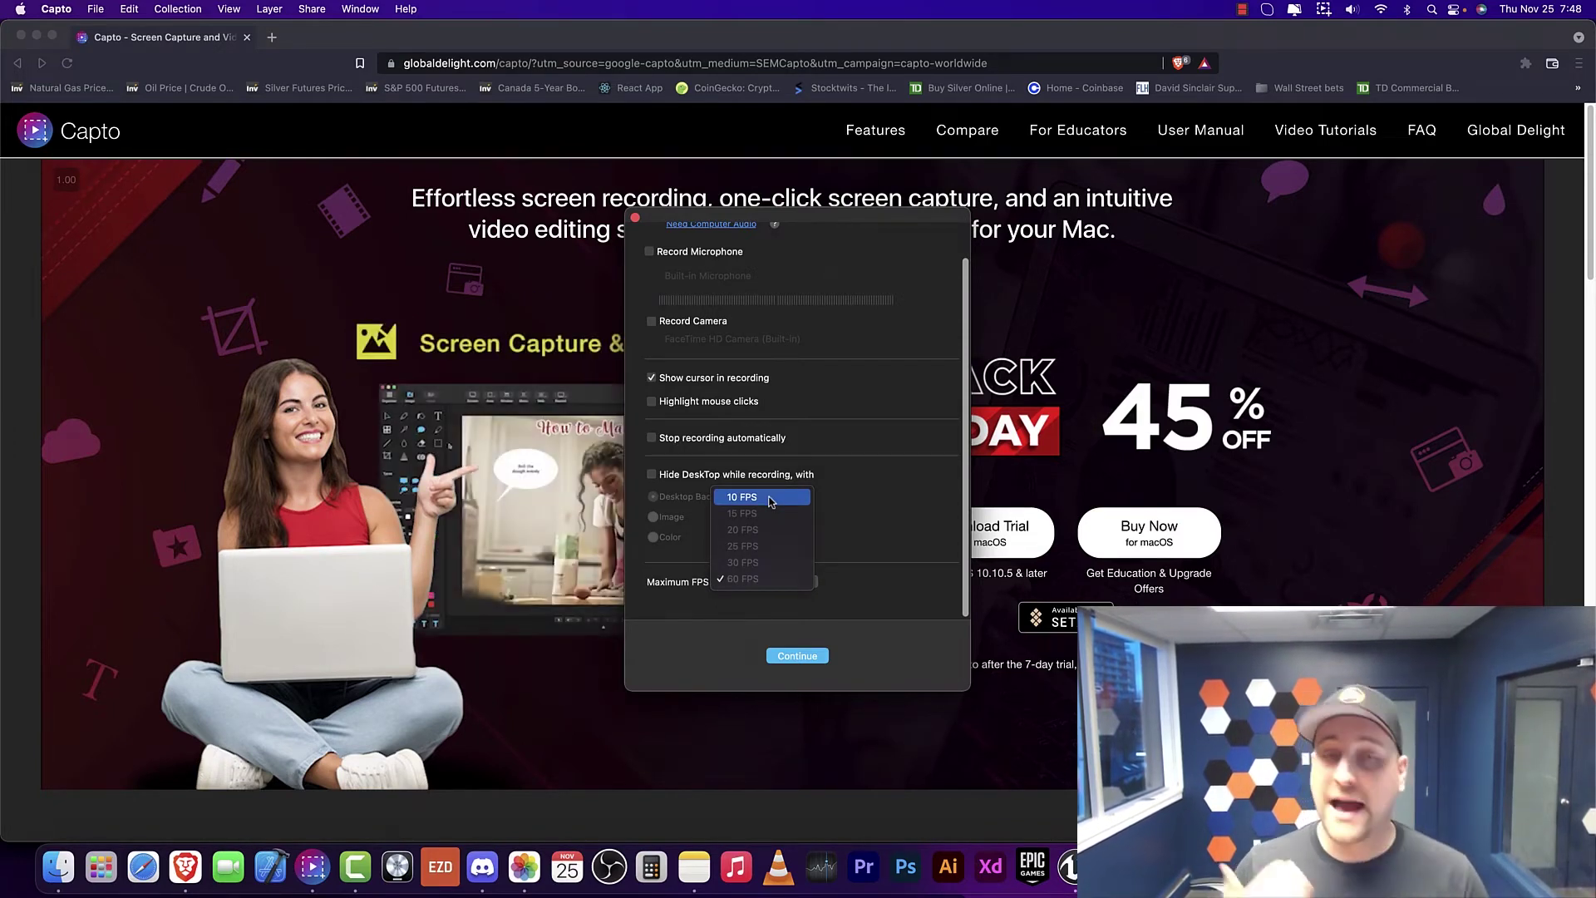
click(778, 586)
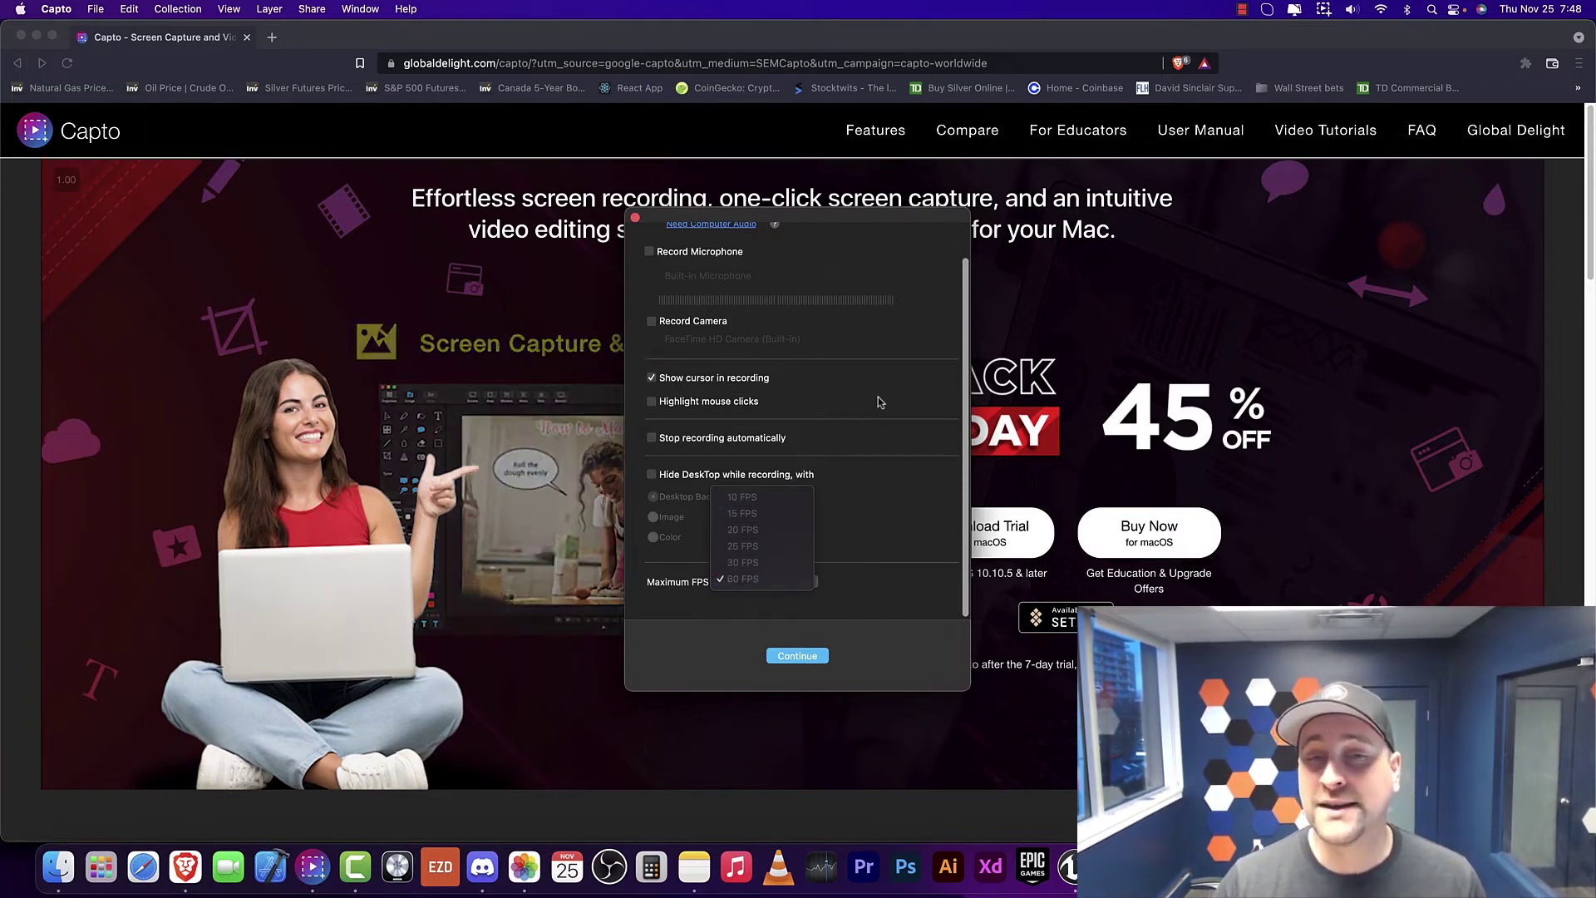
scroll(762, 295, up, 2)
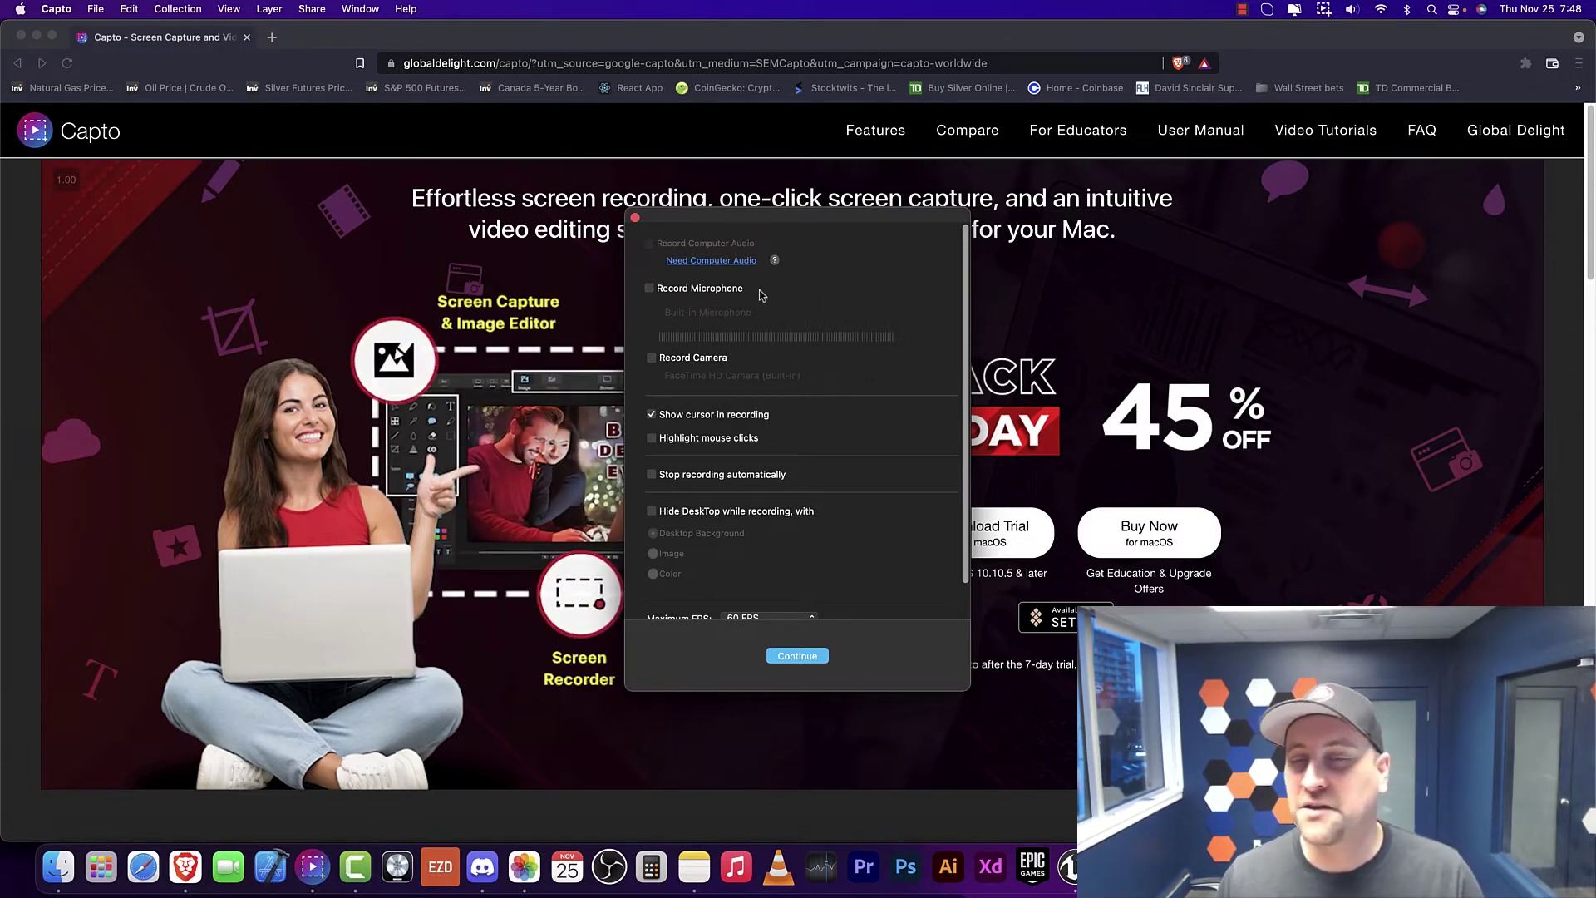
scroll(774, 347, down, 2)
scroll(675, 303, up, 2)
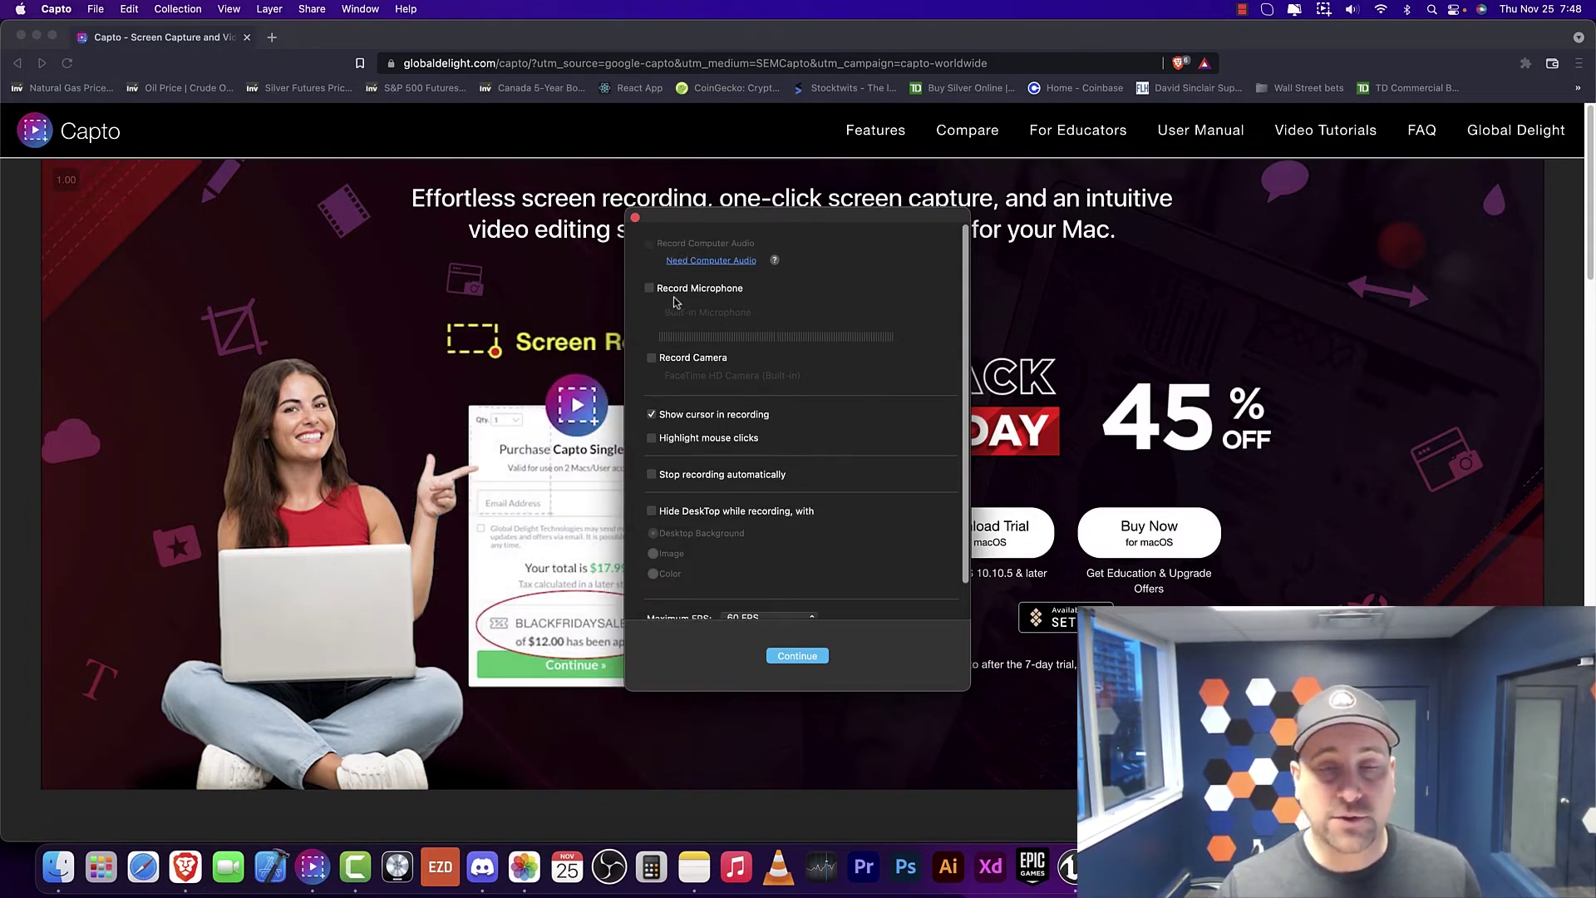
click(635, 218)
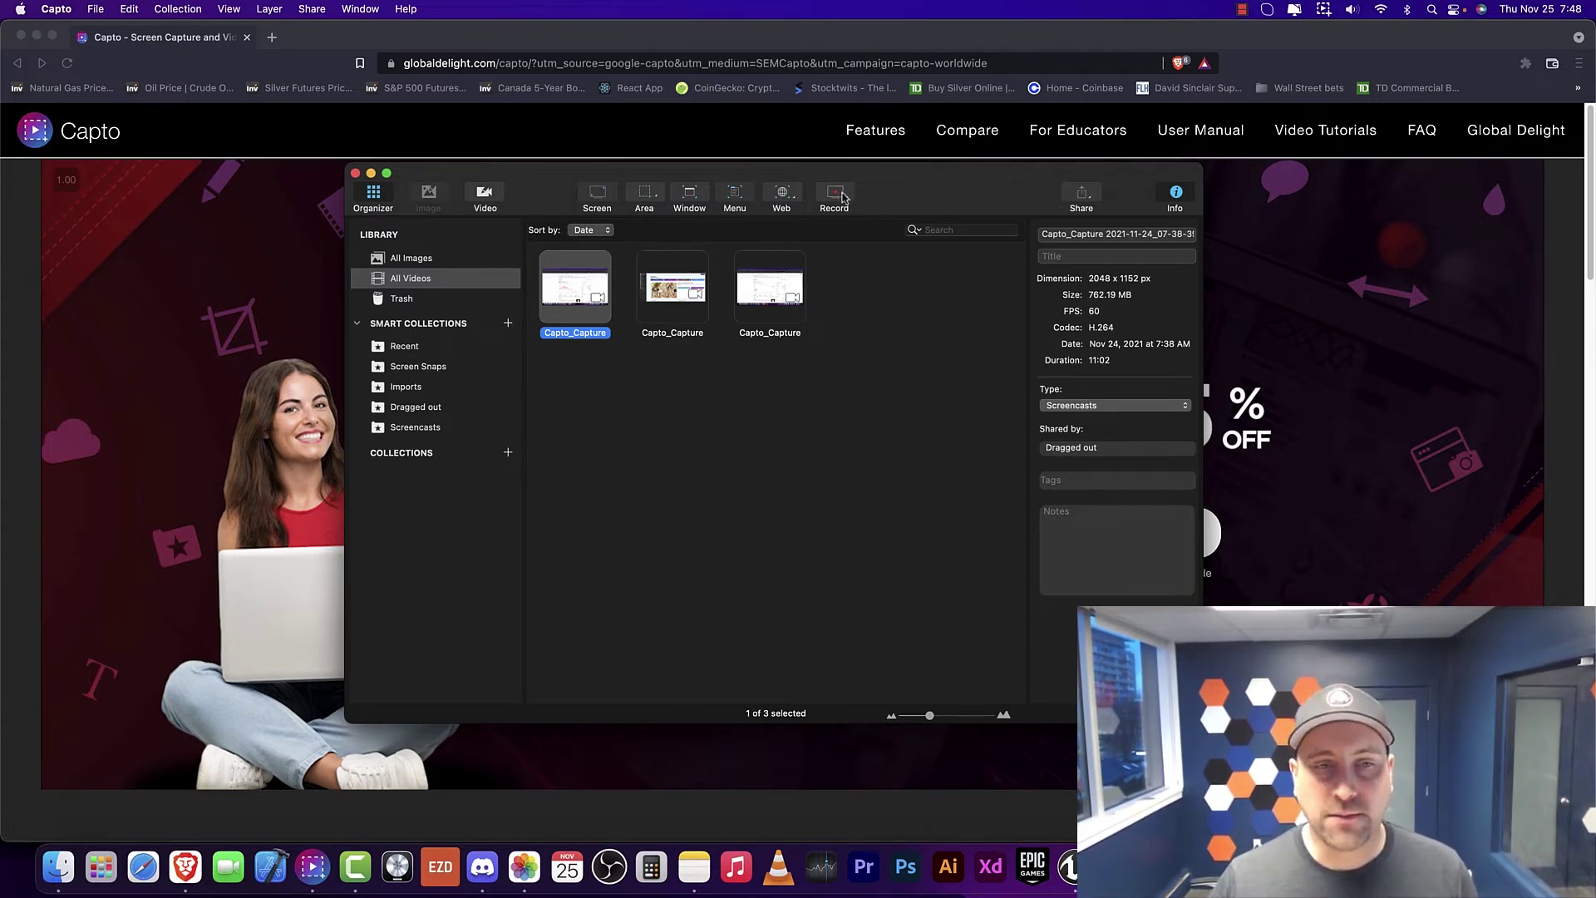
click(20, 8)
mouse_move(56, 8)
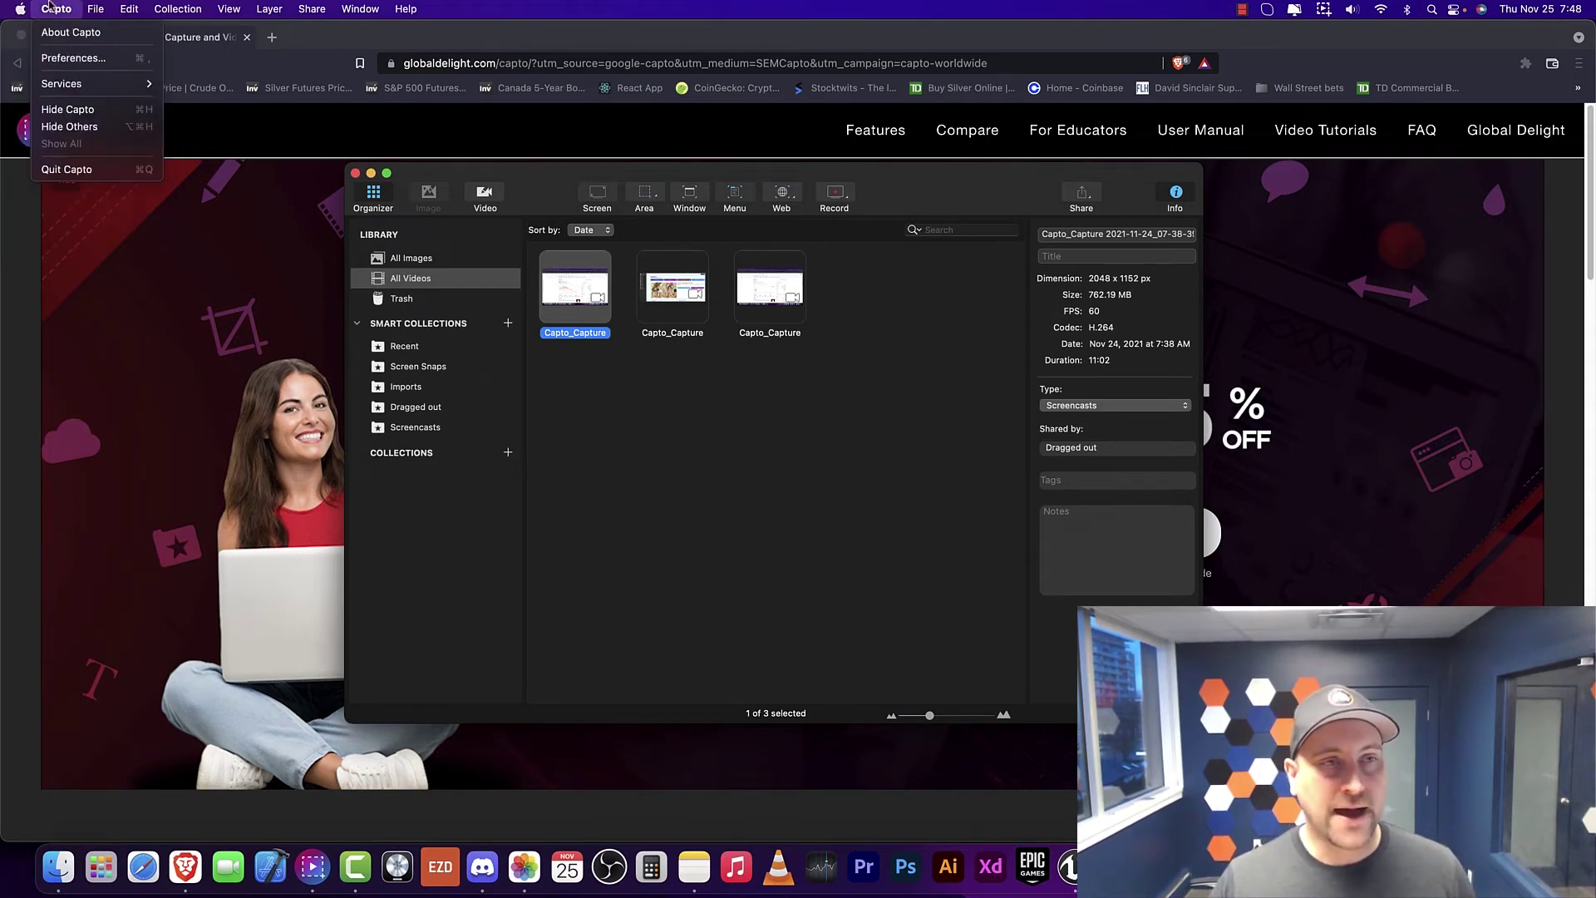
click(80, 61)
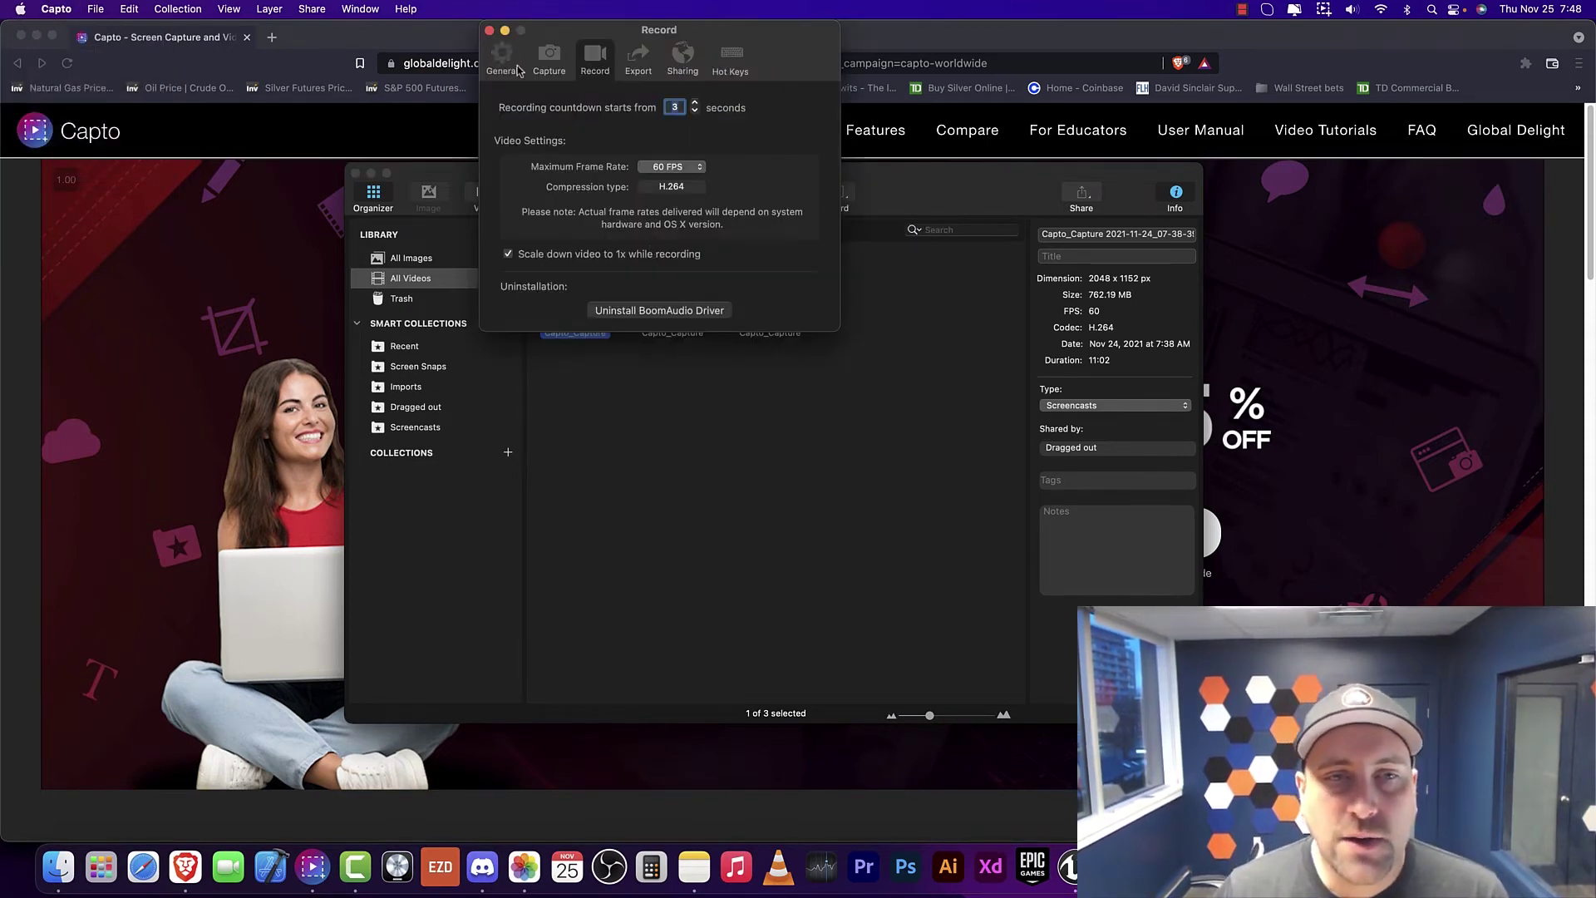
click(502, 60)
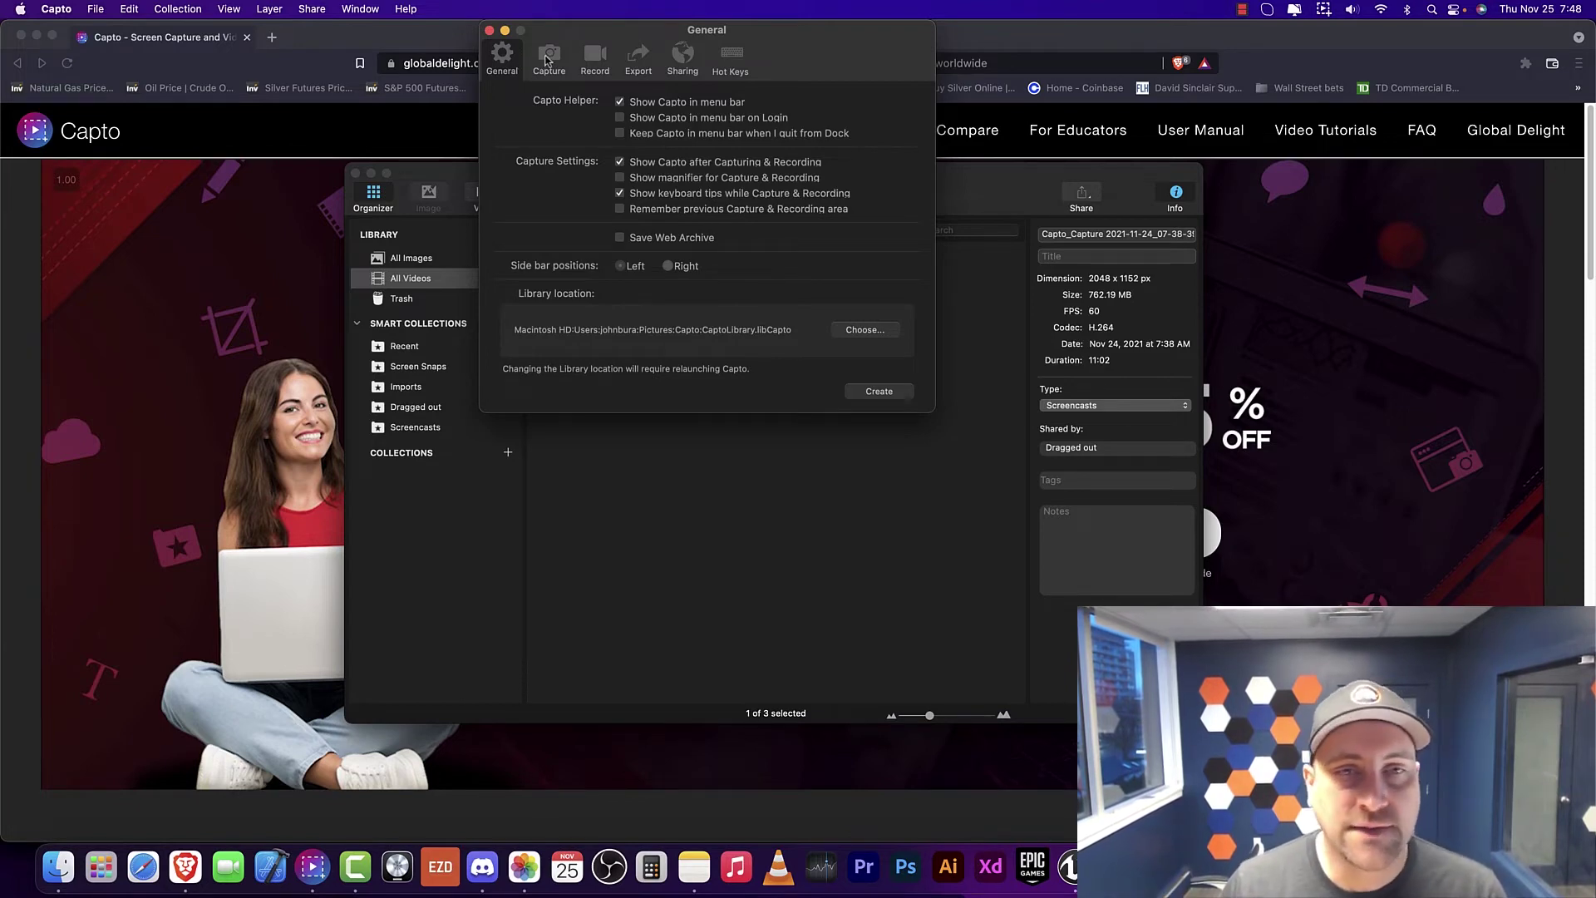
click(549, 60)
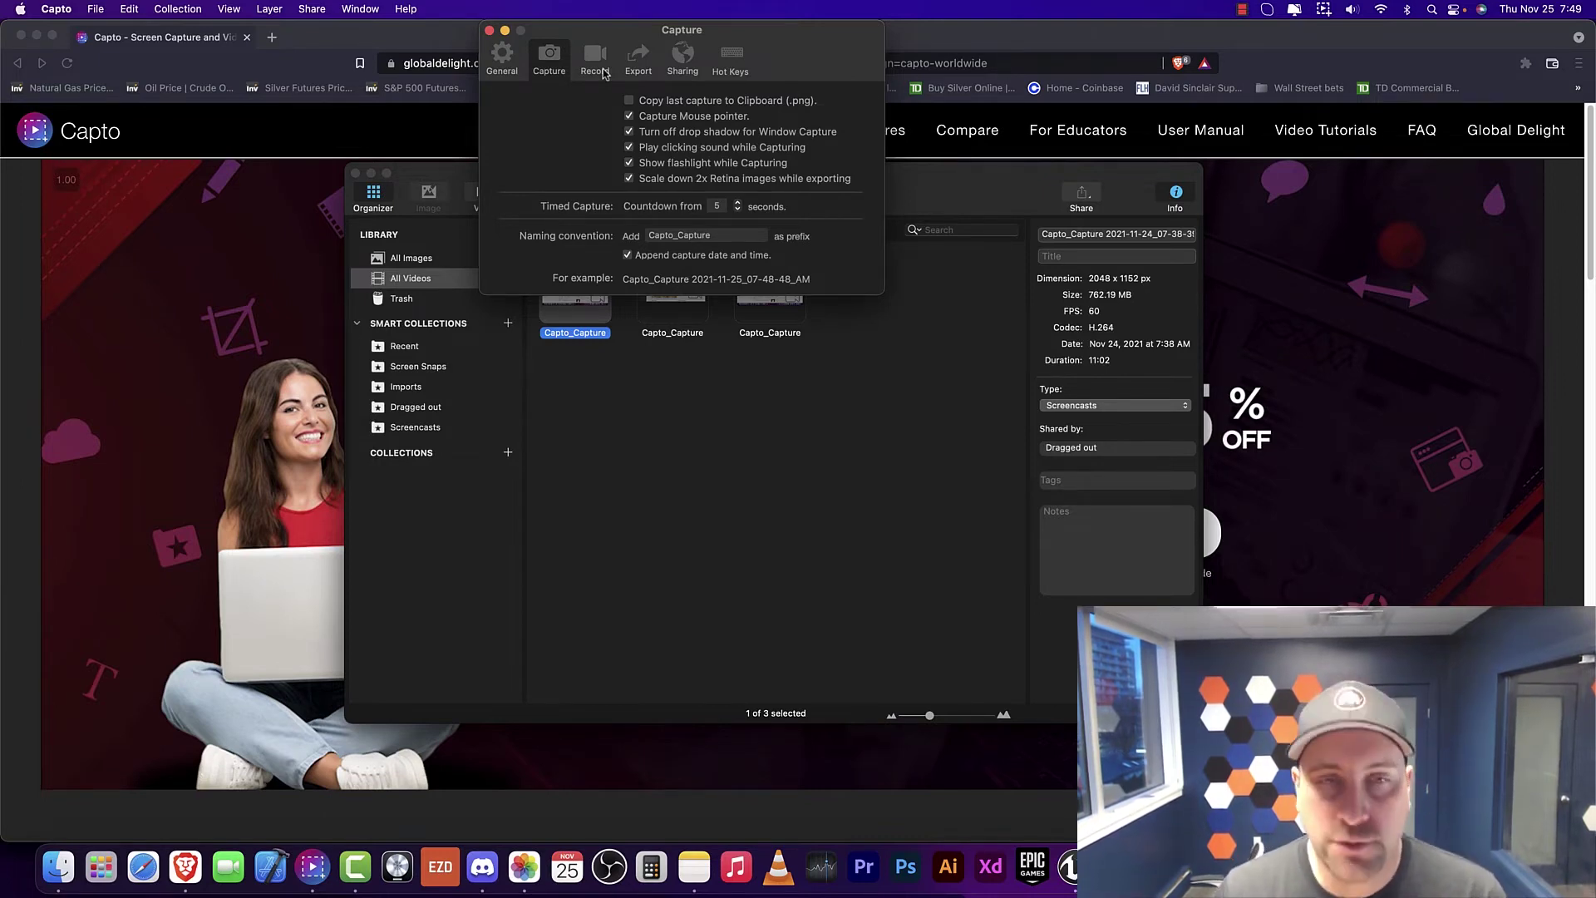
click(489, 30)
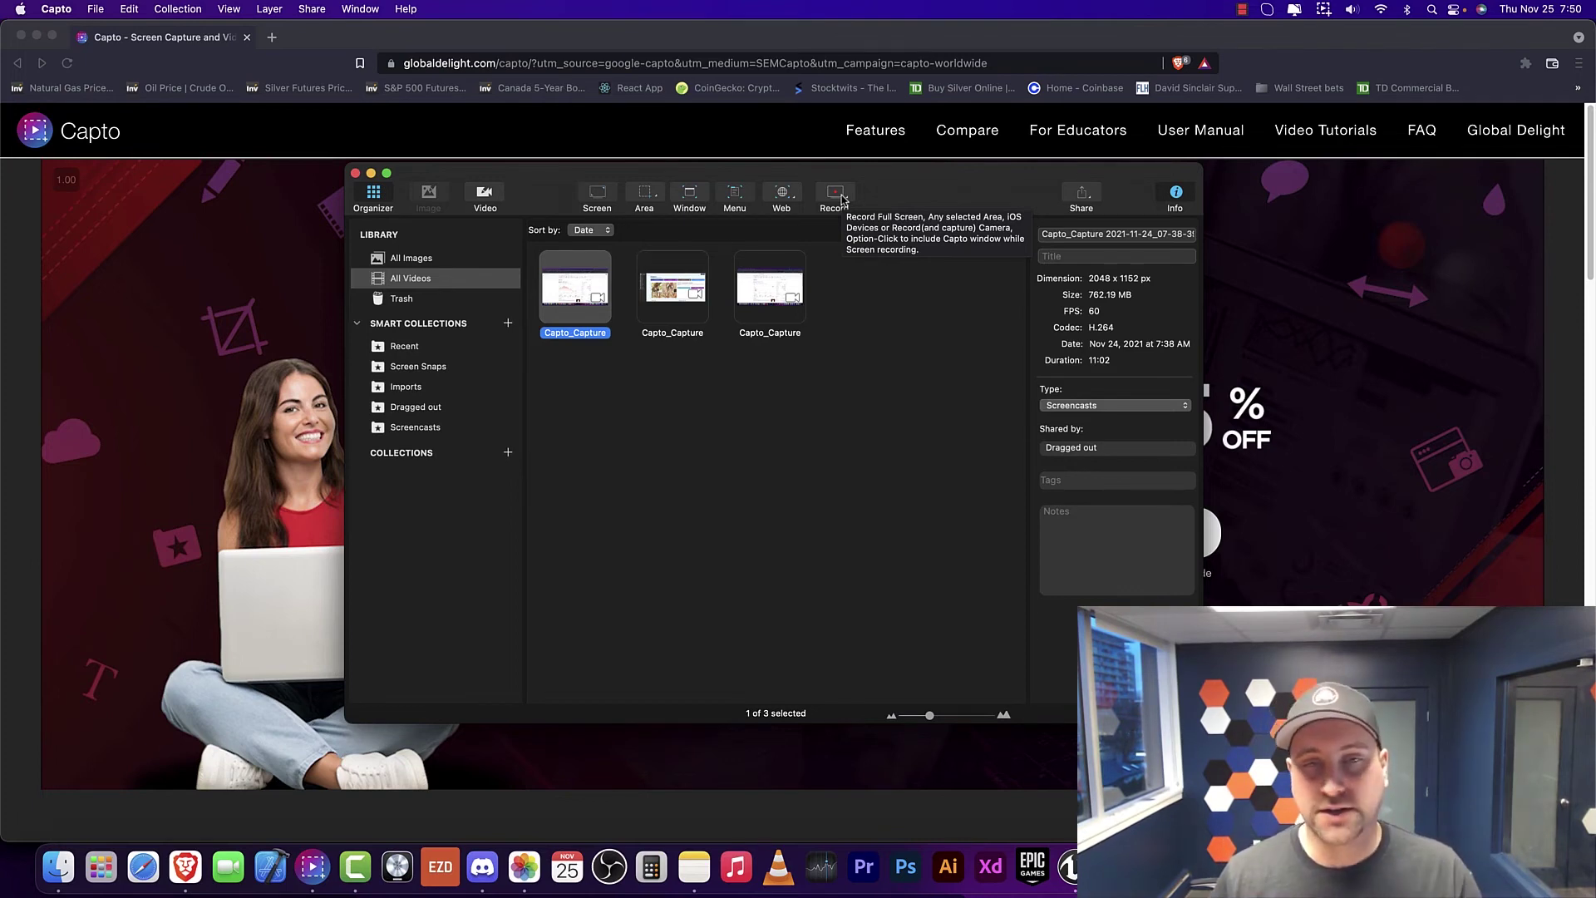
Switch to Brave to show the Capto site's Black Friday 45% discount page.
click(1397, 412)
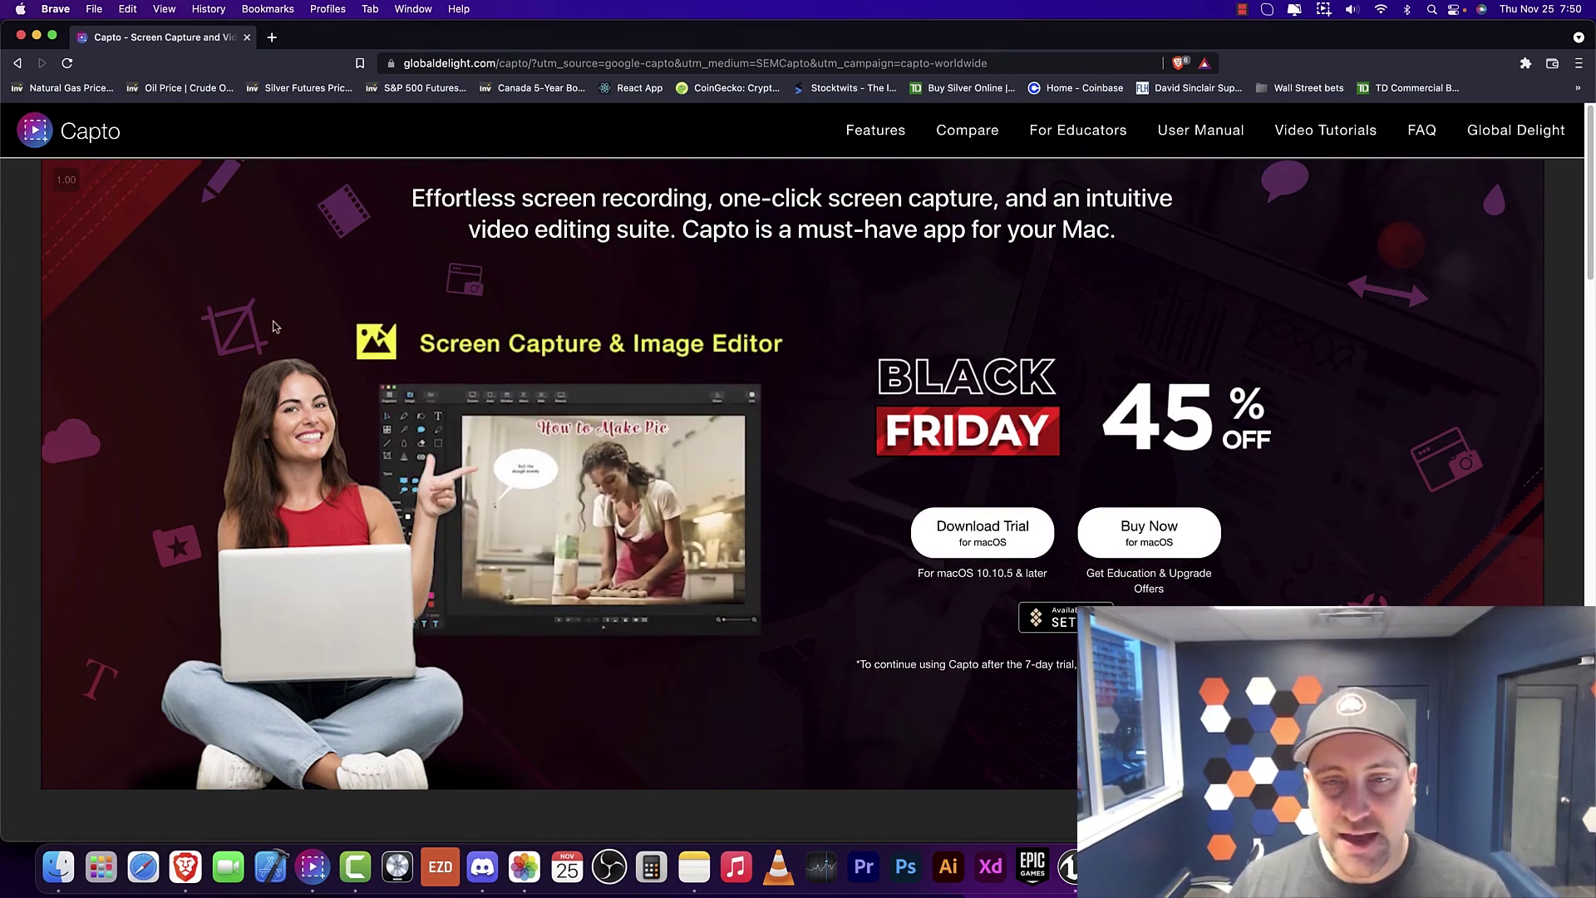
scroll(946, 375, down, 10)
scroll(945, 375, up, 7)
scroll(946, 376, down, 6)
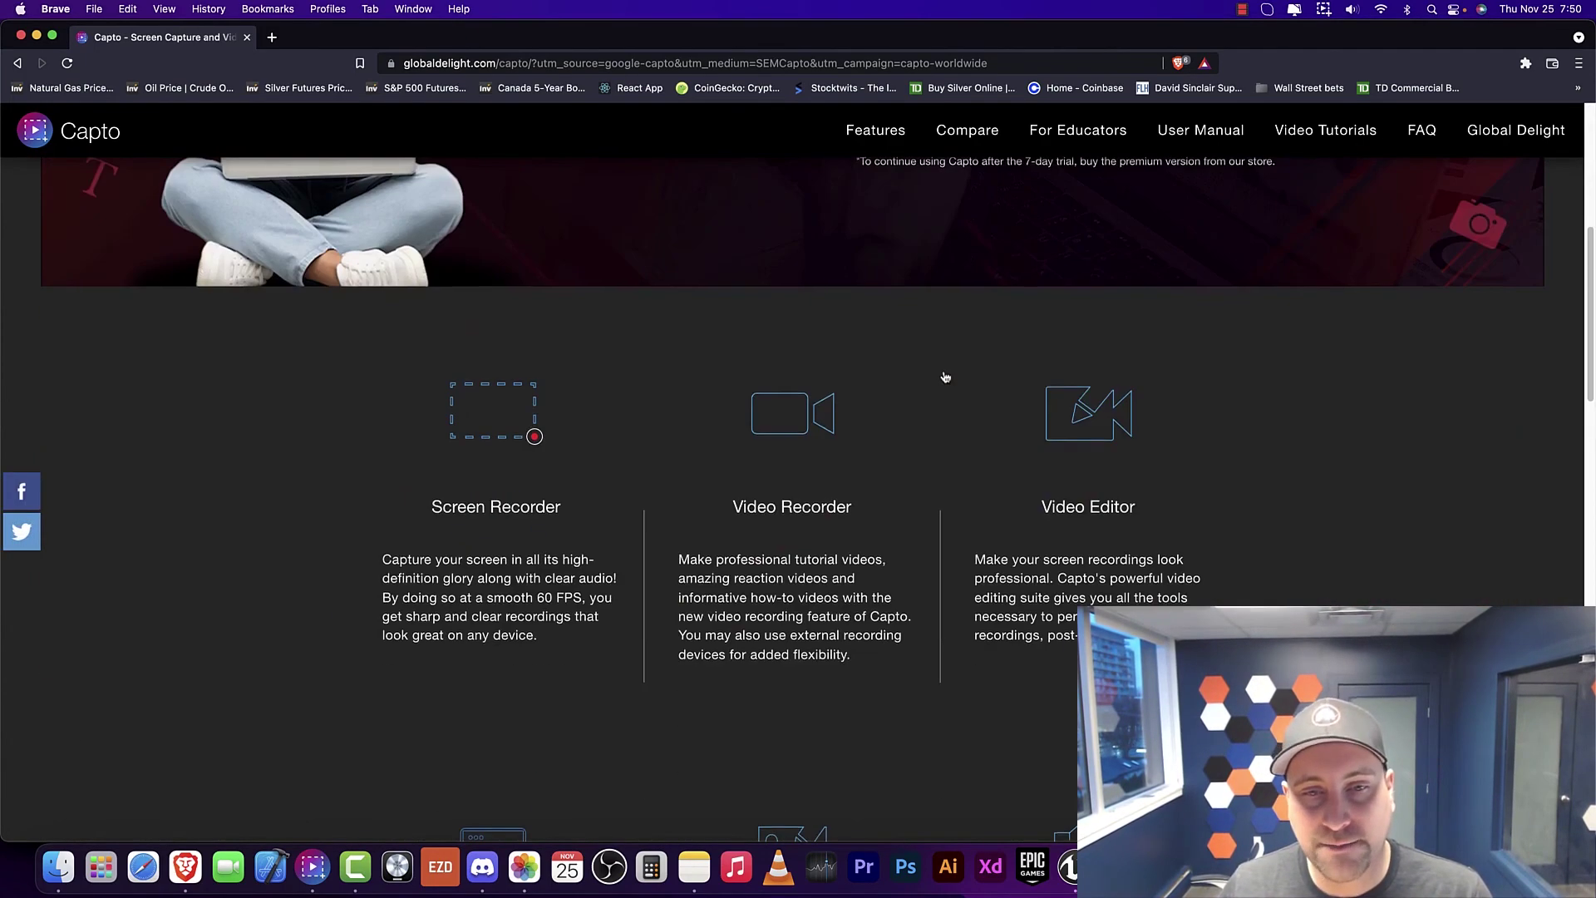
scroll(945, 376, down, 10)
scroll(945, 376, up, 12)
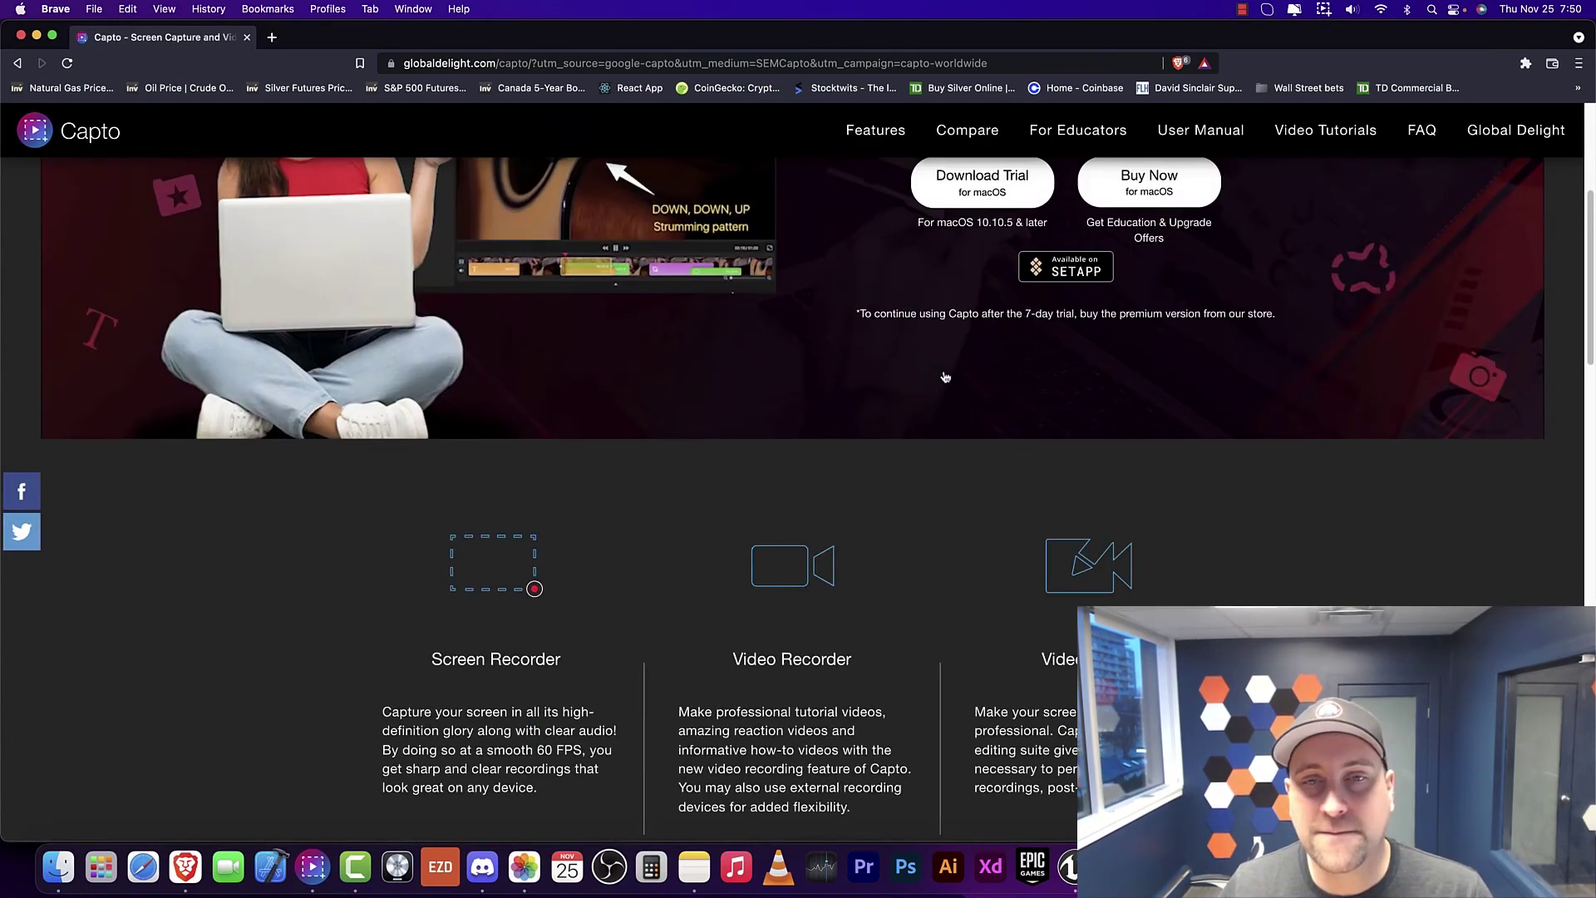
scroll(945, 375, up, 4)
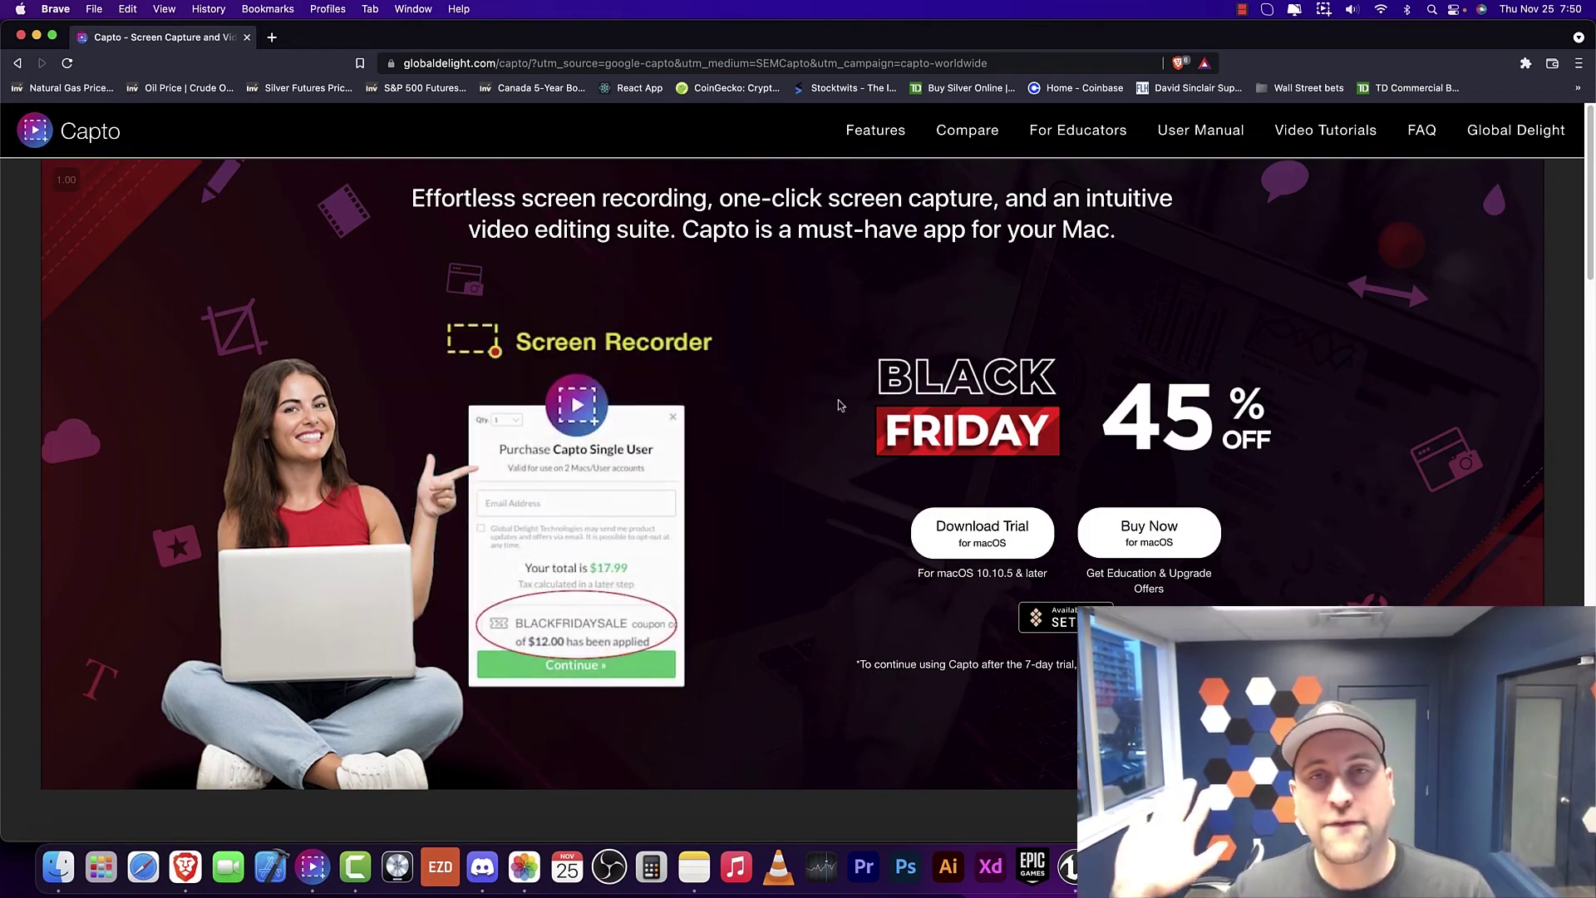
scroll(751, 348, down, 8)
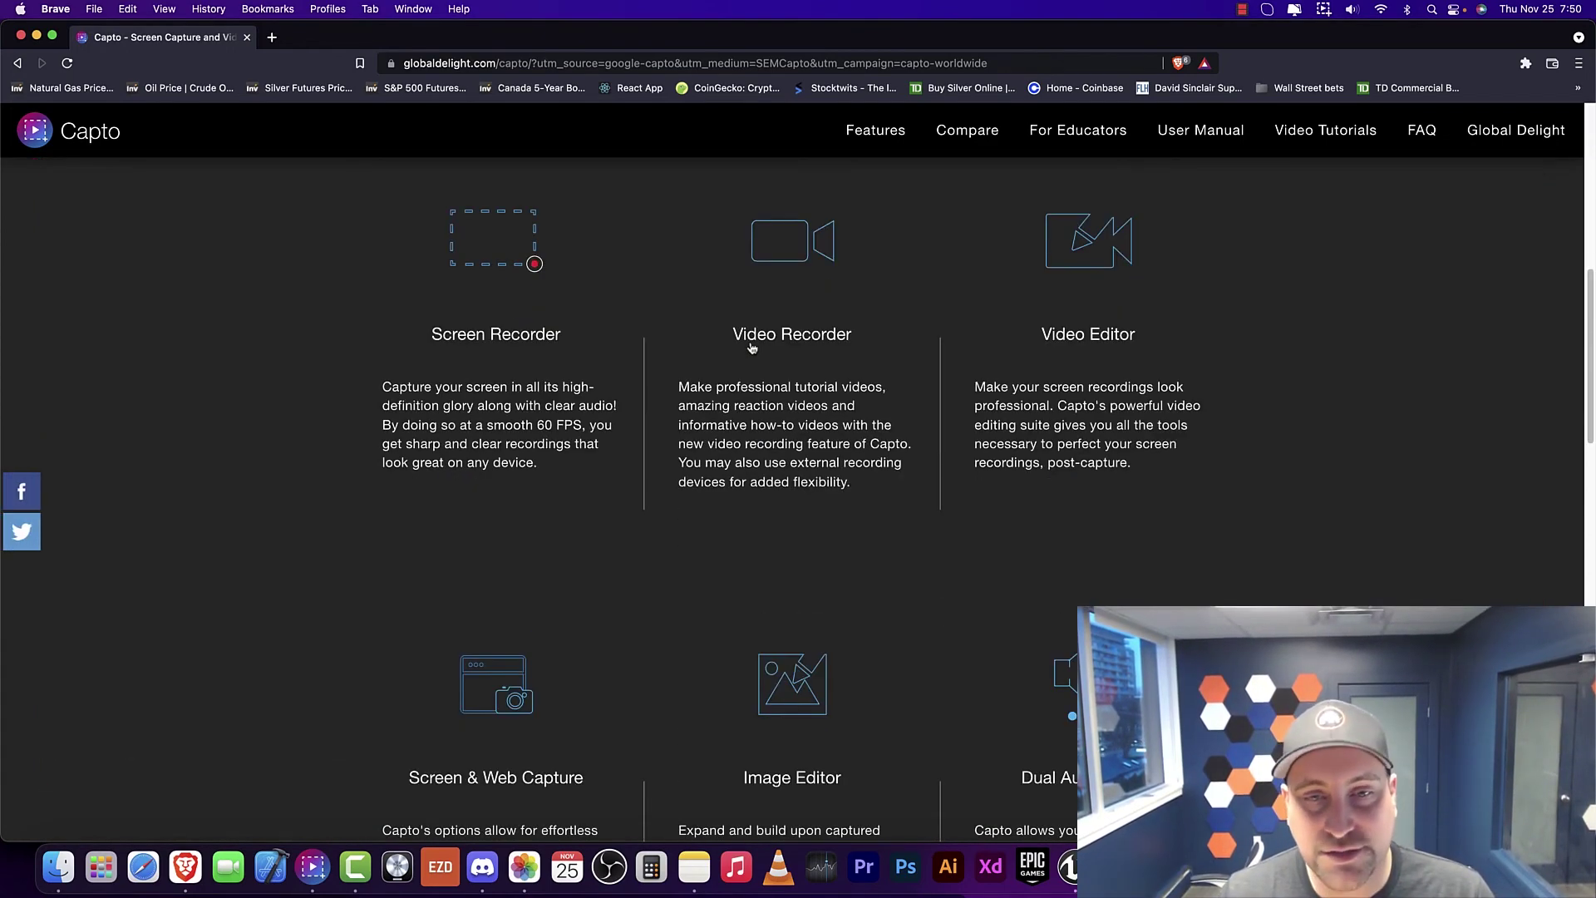
scroll(715, 332, down, 7)
scroll(834, 348, down, 5)
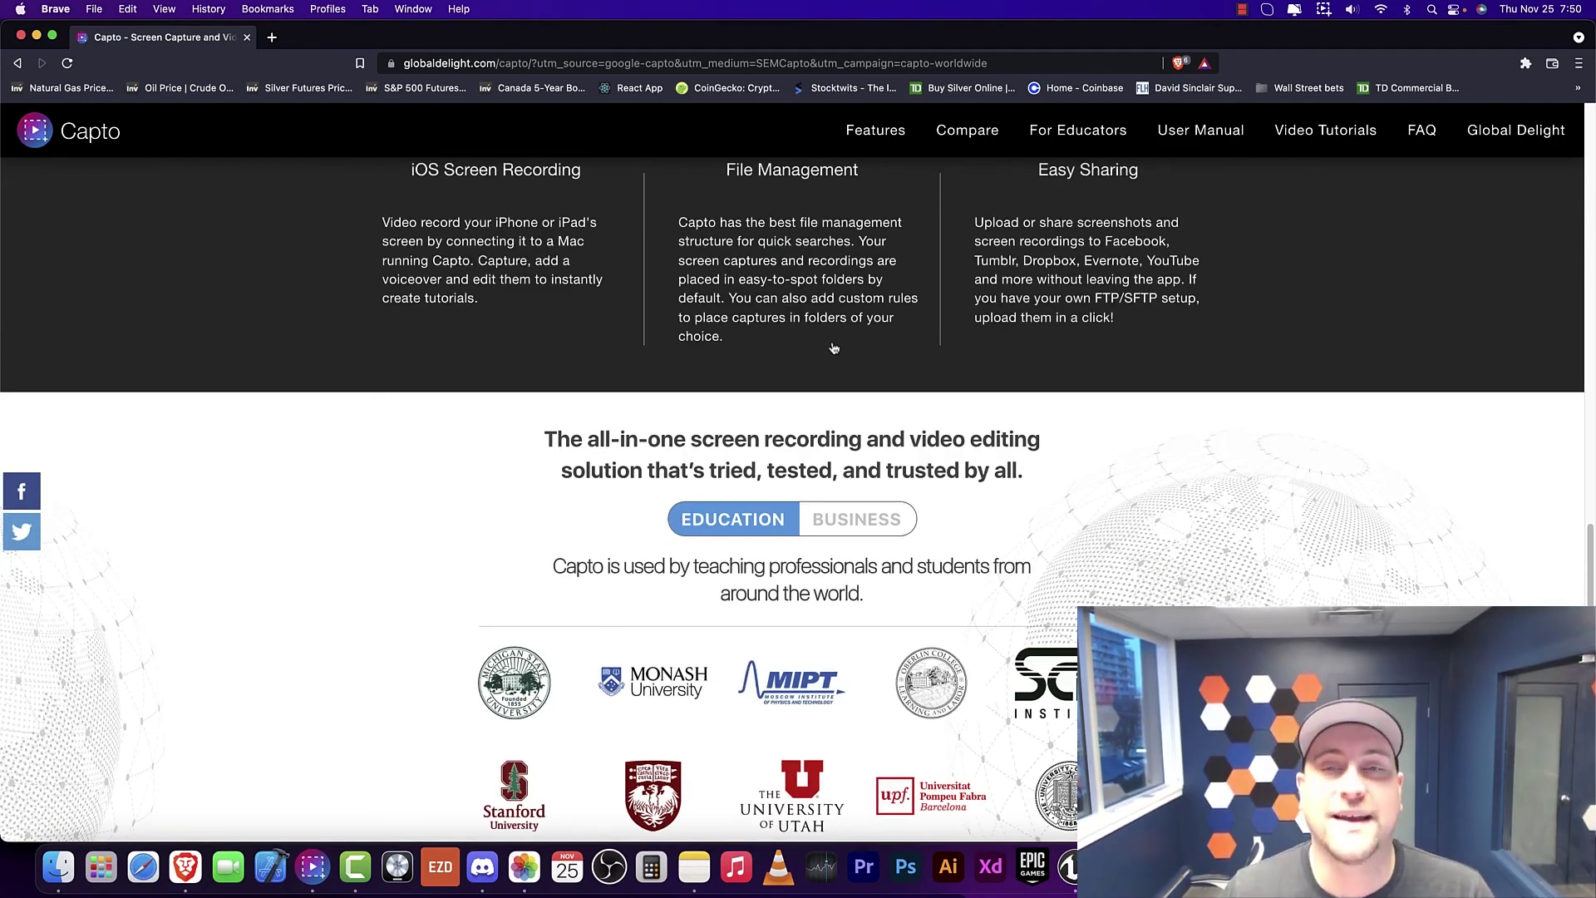
scroll(834, 347, down, 8)
scroll(834, 348, up, 17)
scroll(835, 346, up, 10)
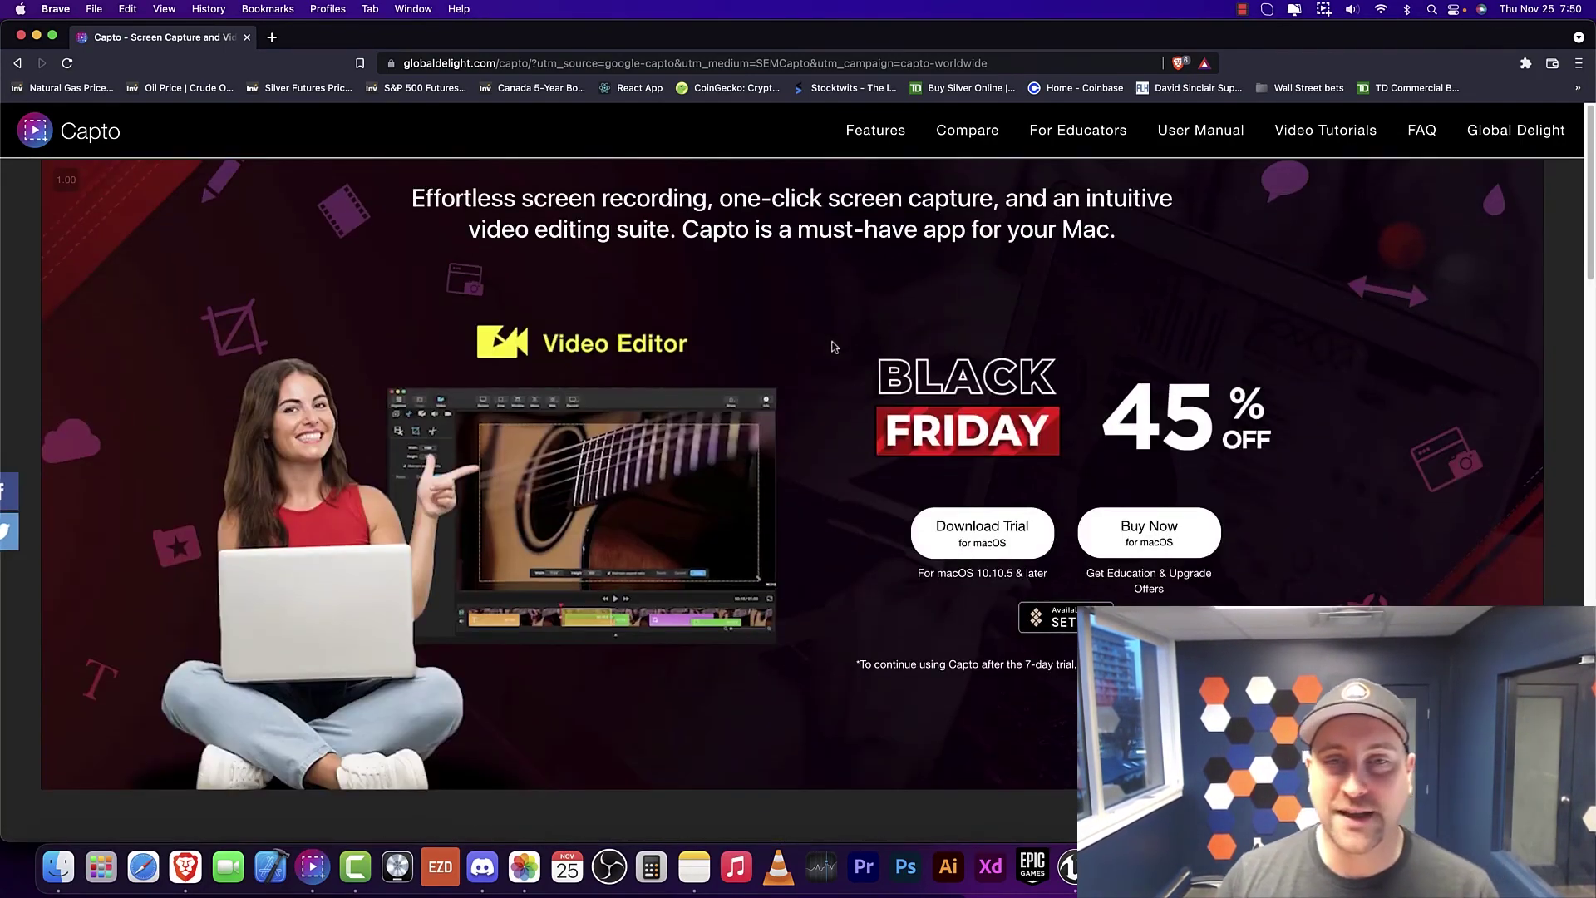